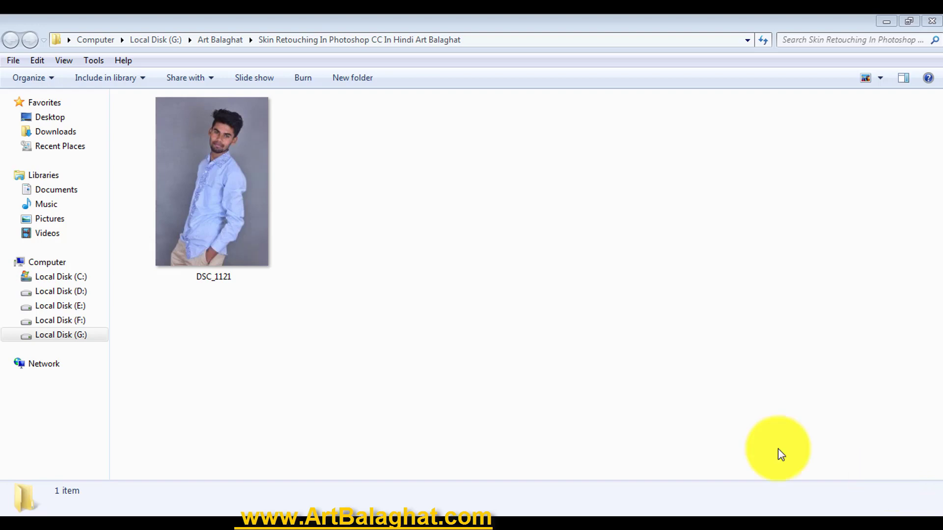
Refresh the folder in Explorer and select the DSC_1121 photo
{"action": "right_click", "coordinate": [563, 388]}
{"action": "left_click", "coordinate": [640, 249]}
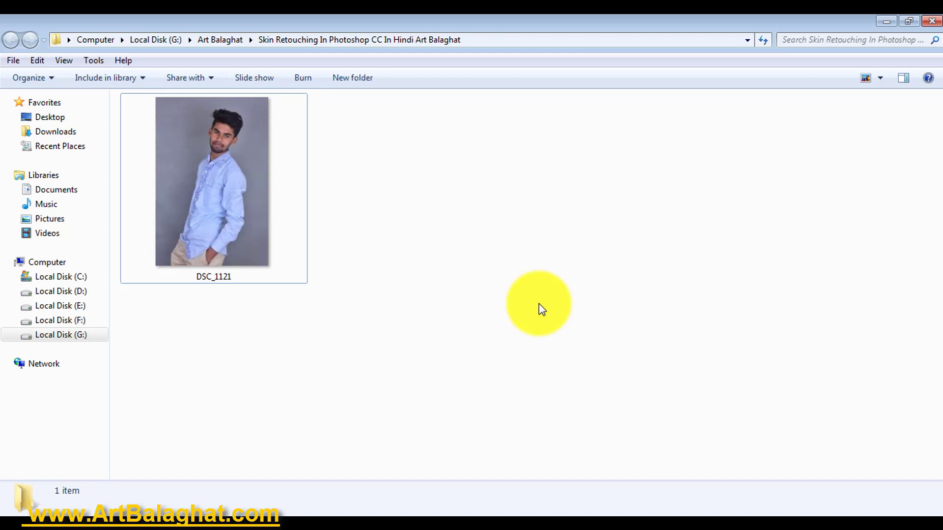
{"action": "left_click", "coordinate": [503, 229]}
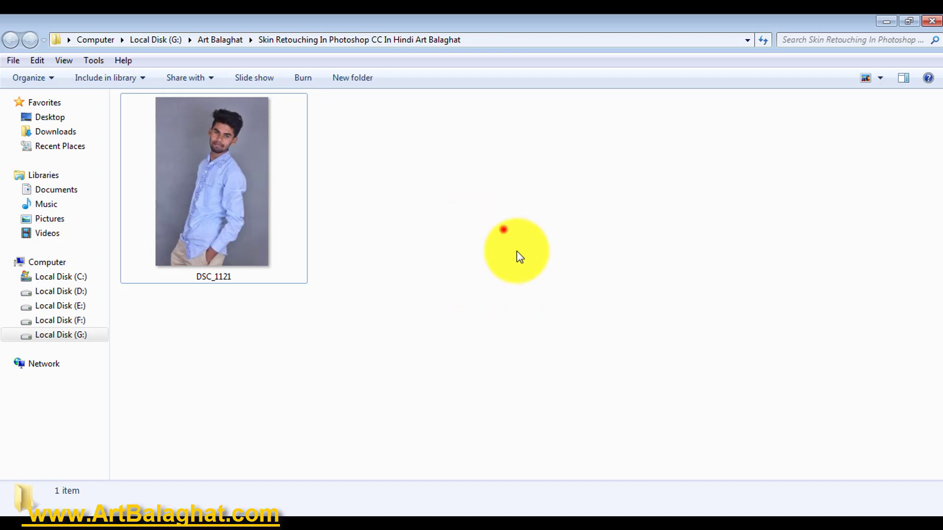
{"action": "left_click", "coordinate": [205, 163]}
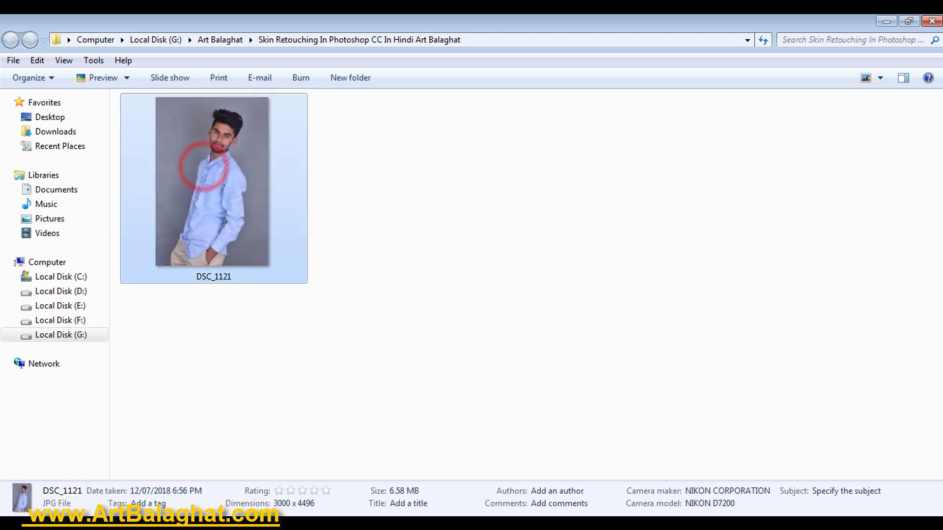
{"action": "left_click", "coordinate": [522, 338]}
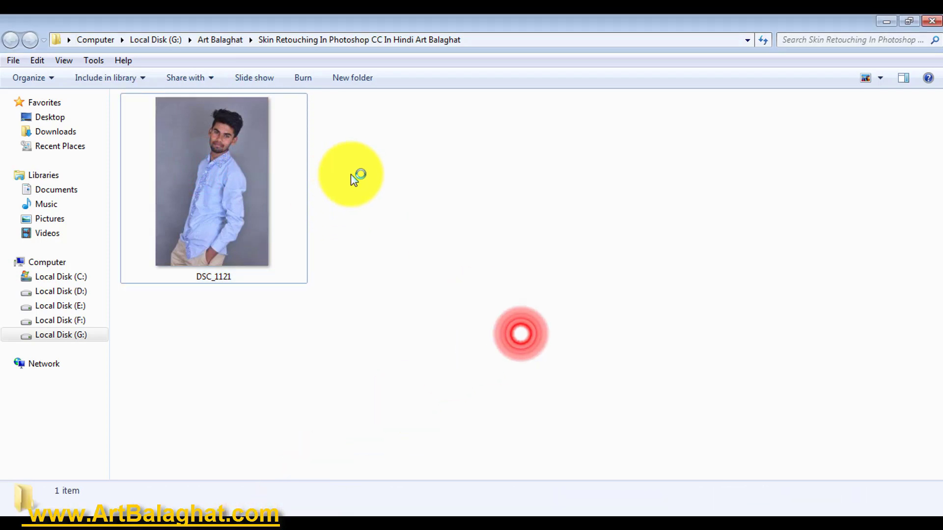
{"action": "left_click_drag", "start_coordinate": [375, 169], "coordinate": [458, 207]}
{"action": "right_click", "coordinate": [408, 202]}
{"action": "left_click", "coordinate": [456, 255]}
{"action": "left_click_drag", "start_coordinate": [558, 311], "coordinate": [457, 337]}
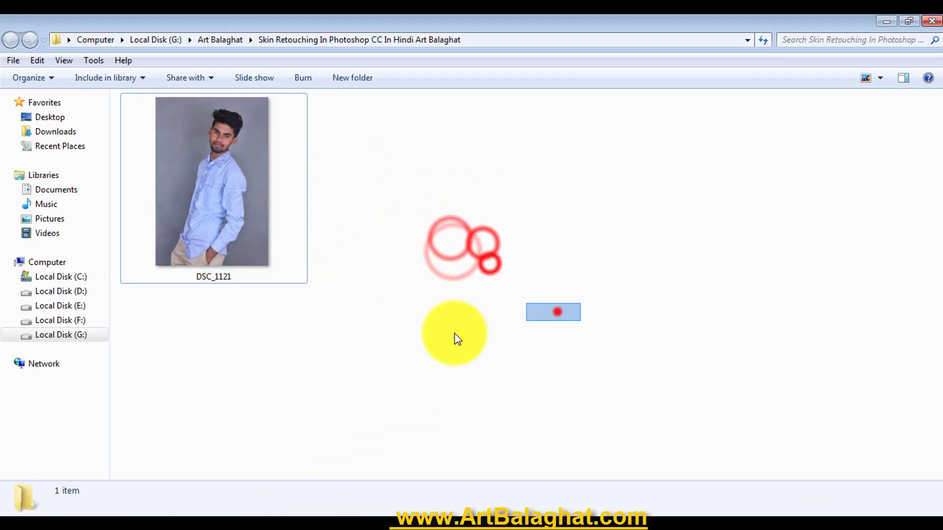
{"action": "mouse_move", "coordinate": [520, 196]}
{"action": "left_mouse_down"}
{"action": "mouse_move", "coordinate": [240, 183]}
{"action": "mouse_move", "coordinate": [559, 265]}
{"action": "left_mouse_up"}
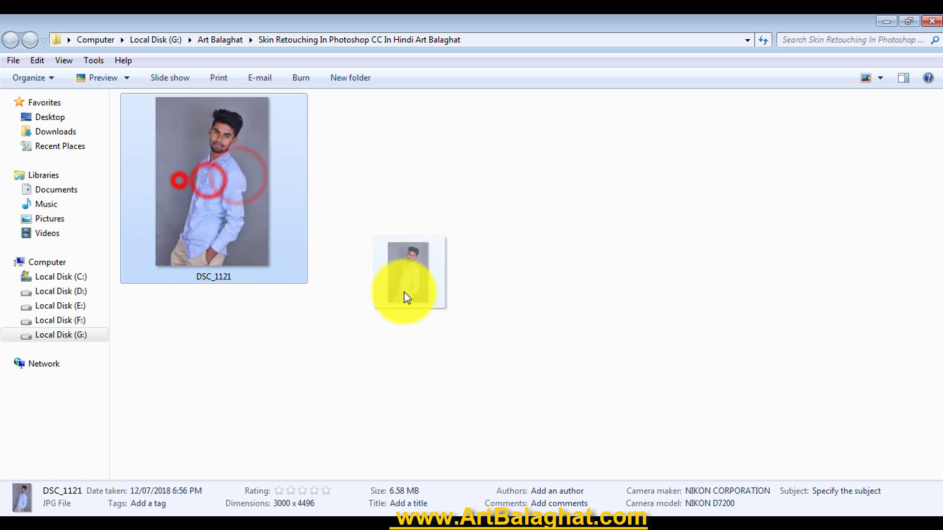
{"action": "left_click", "coordinate": [467, 277]}
{"action": "left_click_drag", "start_coordinate": [238, 180], "coordinate": [248, 154]}
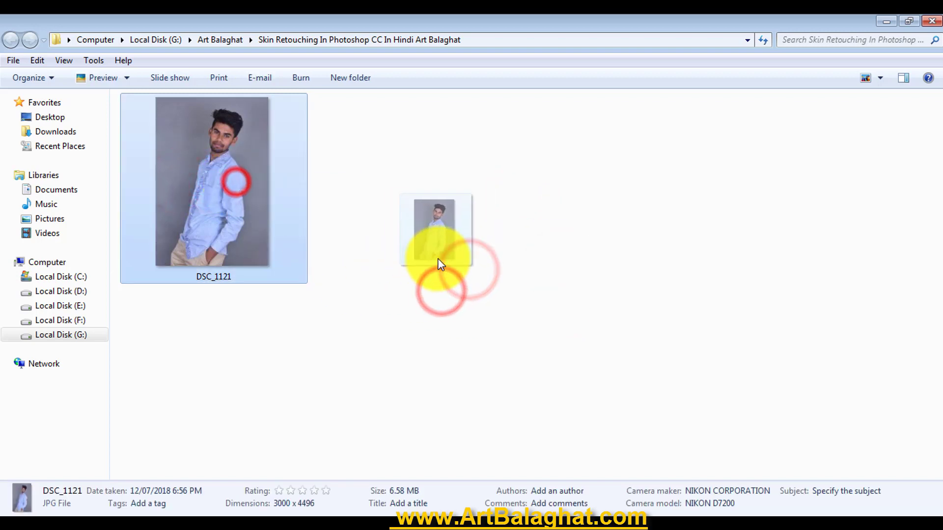
Open DSC_1121 in Picasa Photo Viewer and zoom in on the young man's face
{"action": "double_click", "coordinate": [248, 154]}
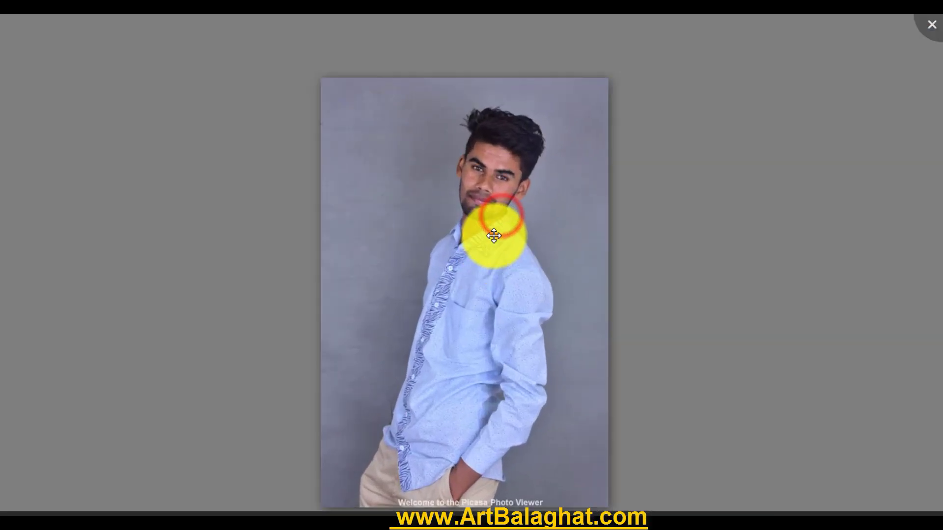
{"action": "scroll", "coordinate": [472, 142], "scroll_direction": "up", "scroll_amount": 2}
{"action": "scroll", "coordinate": [466, 191], "scroll_direction": "up", "scroll_amount": 1}
{"action": "scroll", "coordinate": [466, 191], "scroll_direction": "up", "scroll_amount": 3}
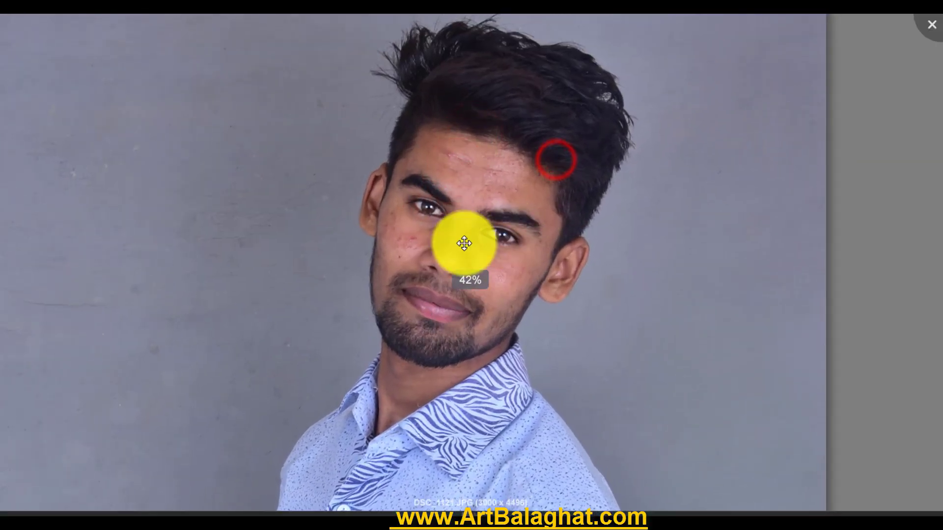
{"action": "scroll", "coordinate": [427, 195], "scroll_direction": "down", "scroll_amount": 2}
{"action": "scroll", "coordinate": [466, 189], "scroll_direction": "up", "scroll_amount": 2}
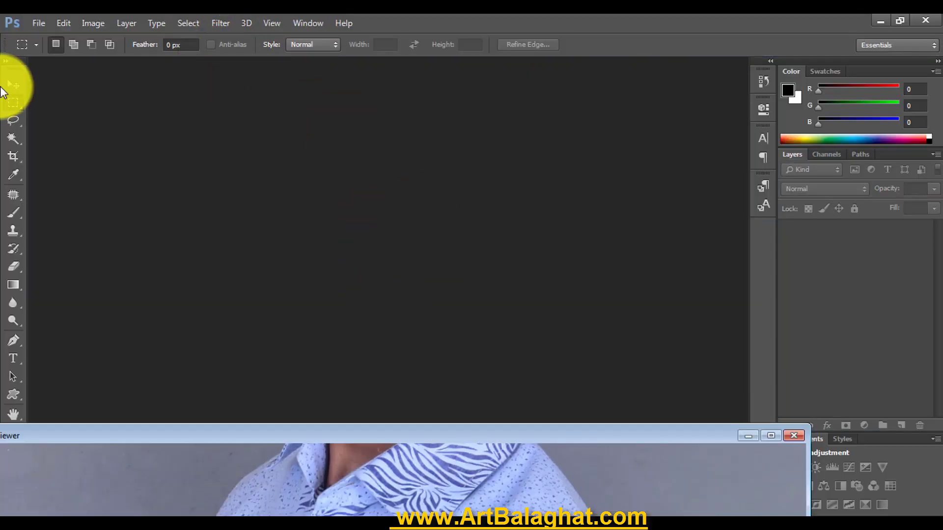
Maximize Photoshop and drag DSC_1121 from Explorer into it
{"action": "left_click", "coordinate": [13, 85]}
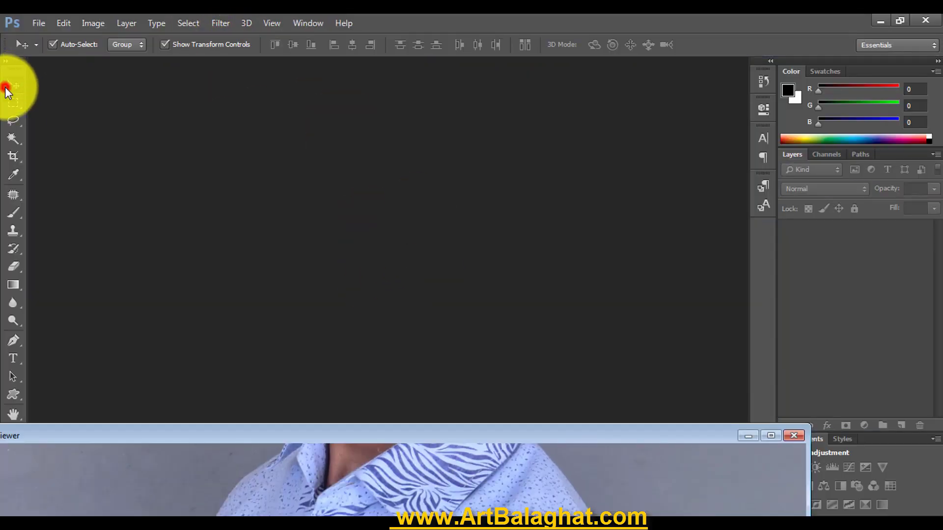
{"action": "left_click", "coordinate": [903, 25]}
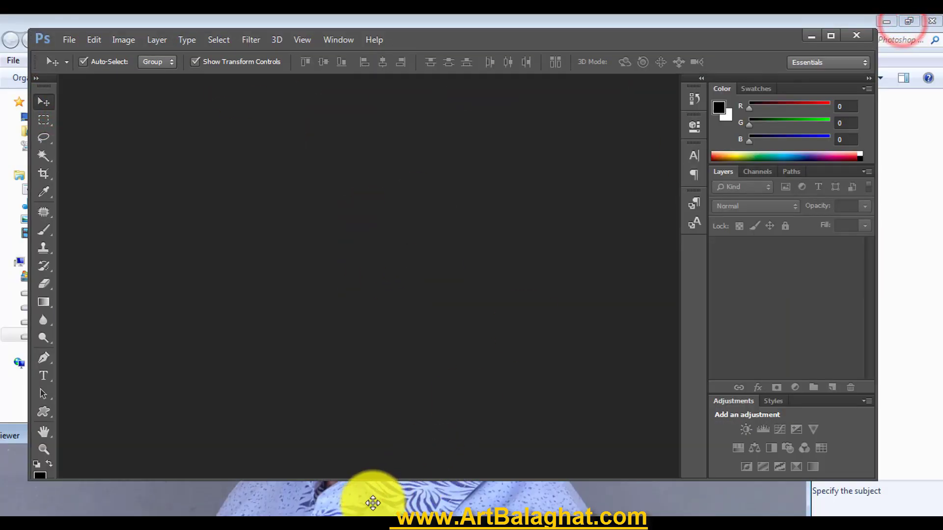
{"action": "left_click", "coordinate": [829, 36]}
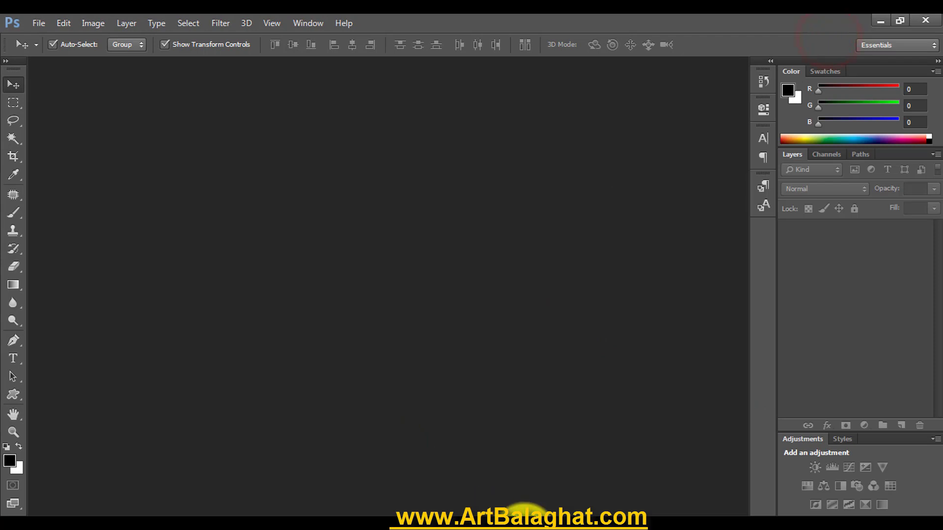
{"action": "right_click", "coordinate": [530, 523]}
{"action": "left_click", "coordinate": [526, 496]}
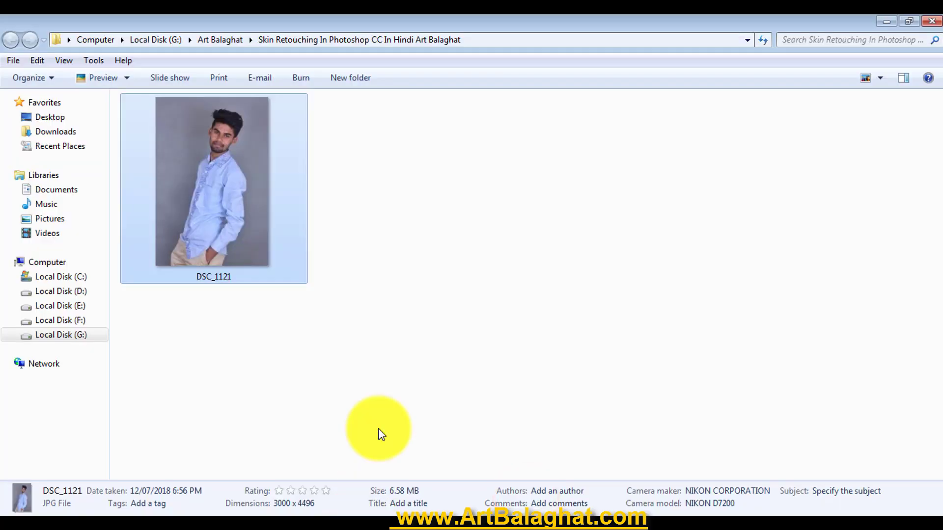
{"action": "mouse_move", "coordinate": [241, 167]}
{"action": "left_mouse_down"}
{"action": "mouse_move", "coordinate": [255, 514]}
{"action": "mouse_move", "coordinate": [241, 515]}
{"action": "mouse_move", "coordinate": [326, 512]}
{"action": "left_mouse_up"}
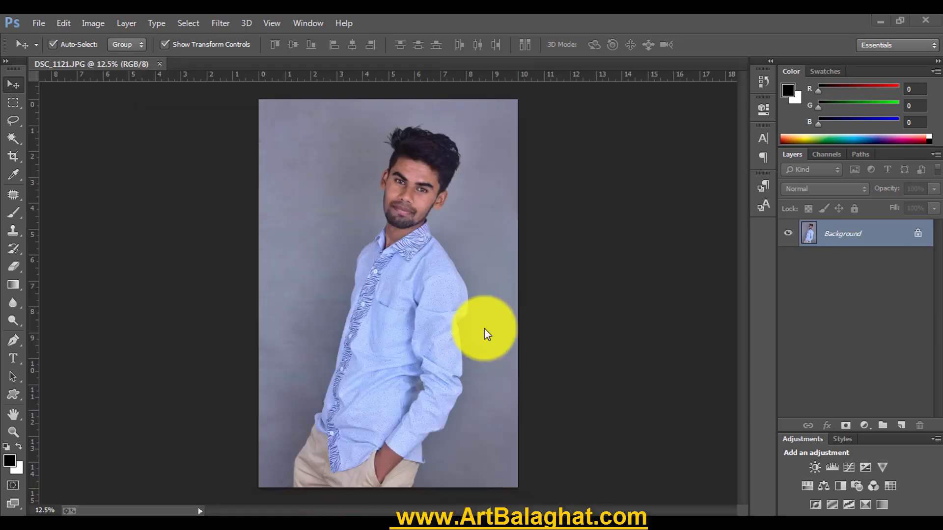
Zoom in on the face, then fit the whole photo on screen
{"action": "left_click", "coordinate": [477, 149]}
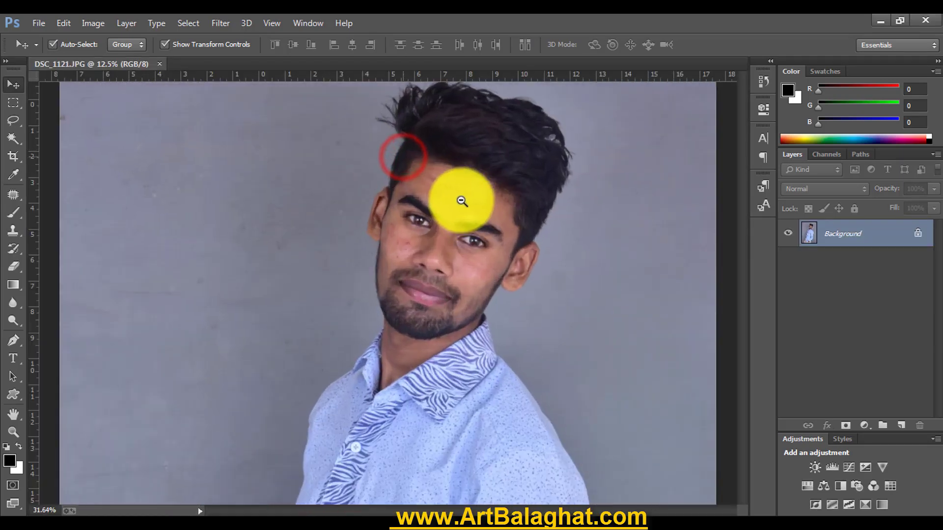
{"action": "left_click_drag", "start_coordinate": [422, 161], "coordinate": [448, 204]}
{"action": "right_click", "coordinate": [458, 207]}
{"action": "left_click", "coordinate": [498, 211]}
Crop the photo to a 4 × 6 in, 400 px/in frame around head and chest
{"action": "left_click", "coordinate": [13, 102]}
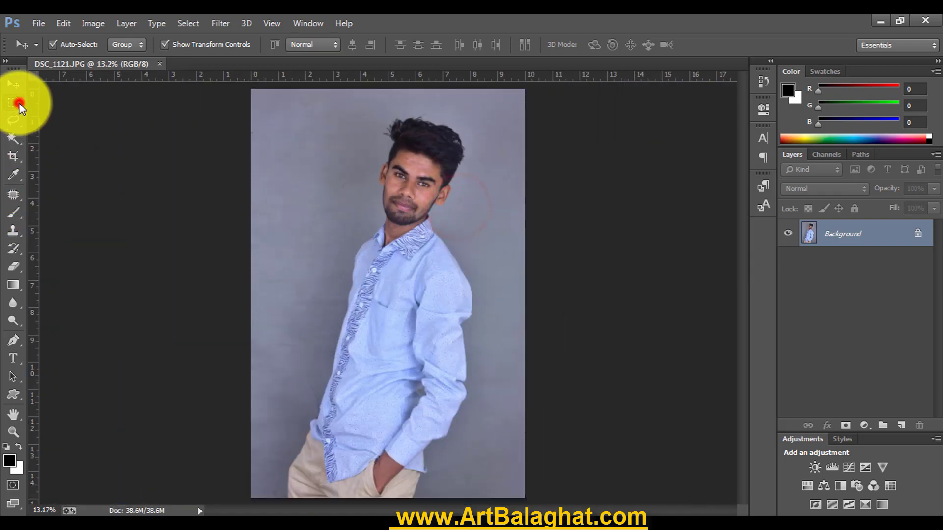
{"action": "key", "text": "c"}
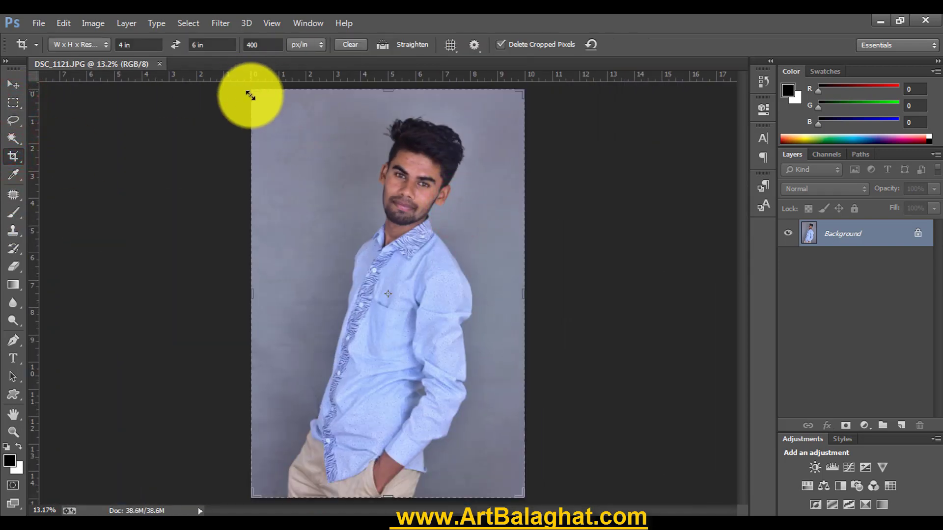
{"action": "left_click_drag", "start_coordinate": [250, 95], "coordinate": [325, 162]}
{"action": "left_click_drag", "start_coordinate": [417, 255], "coordinate": [438, 399]}
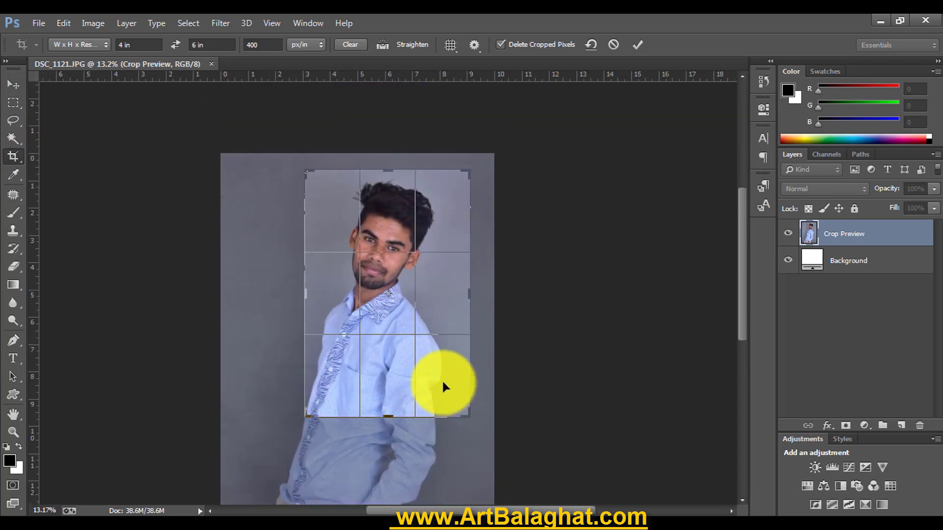
{"action": "left_click_drag", "start_coordinate": [439, 398], "coordinate": [436, 384]}
{"action": "left_click_drag", "start_coordinate": [467, 414], "coordinate": [455, 394]}
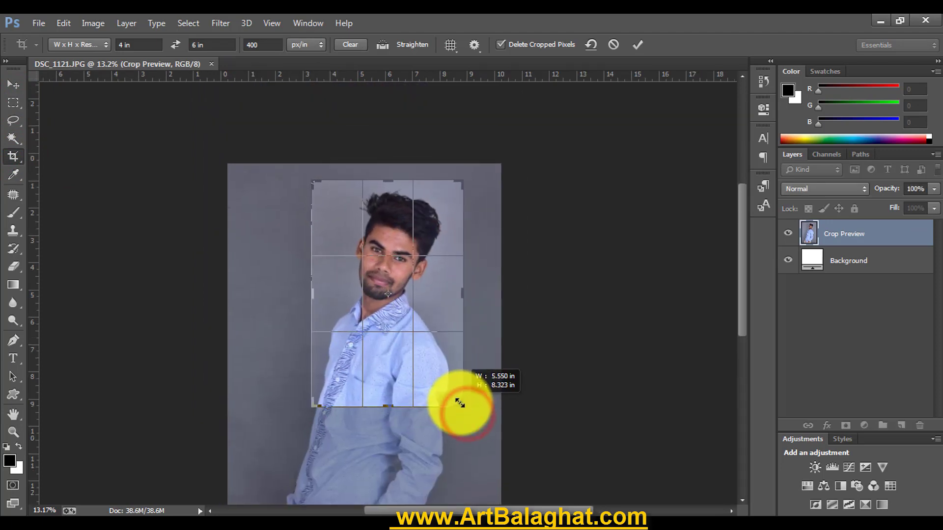
{"action": "left_click_drag", "start_coordinate": [309, 182], "coordinate": [312, 183]}
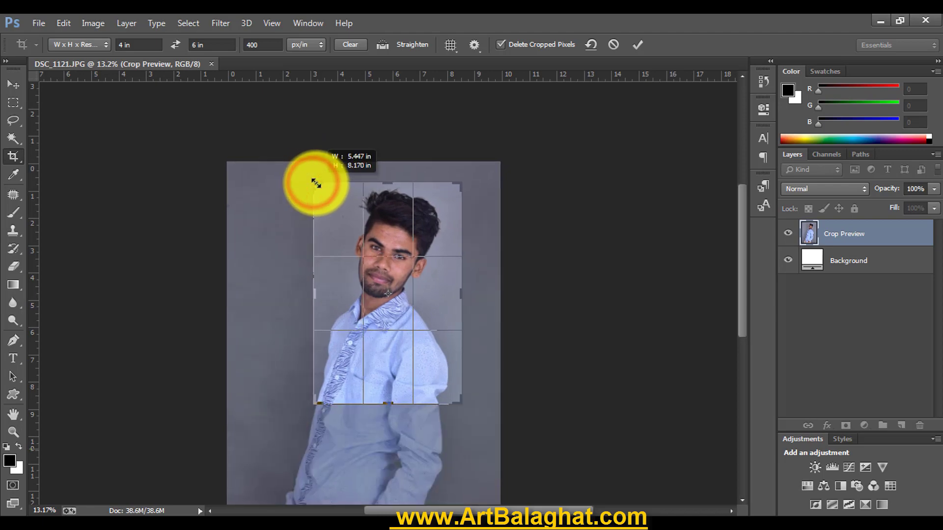
{"action": "left_click", "coordinate": [637, 44]}
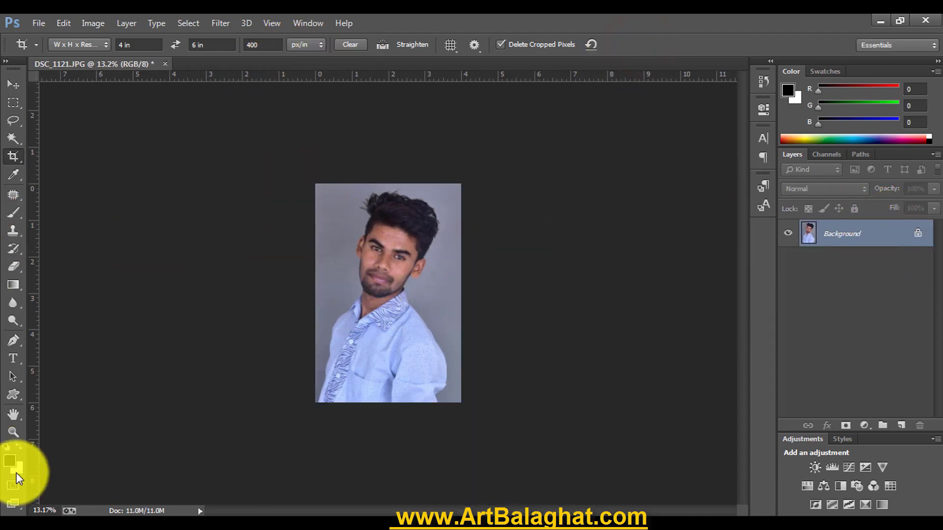
{"action": "left_click", "coordinate": [275, 23]}
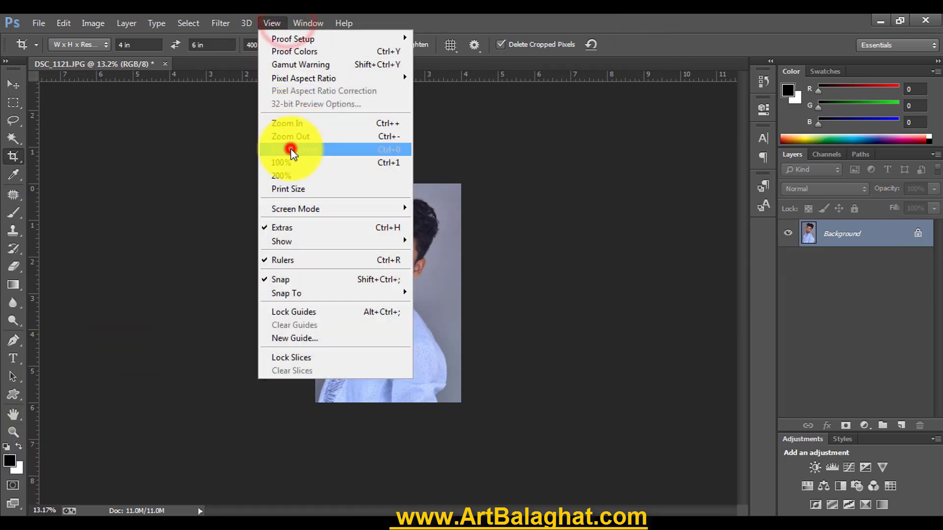
Duplicate the Background layer into Background copy and inspect the forehead close up
{"action": "left_click", "coordinate": [284, 147]}
{"action": "left_click", "coordinate": [14, 84]}
{"action": "left_click_drag", "start_coordinate": [855, 235], "coordinate": [901, 426]}
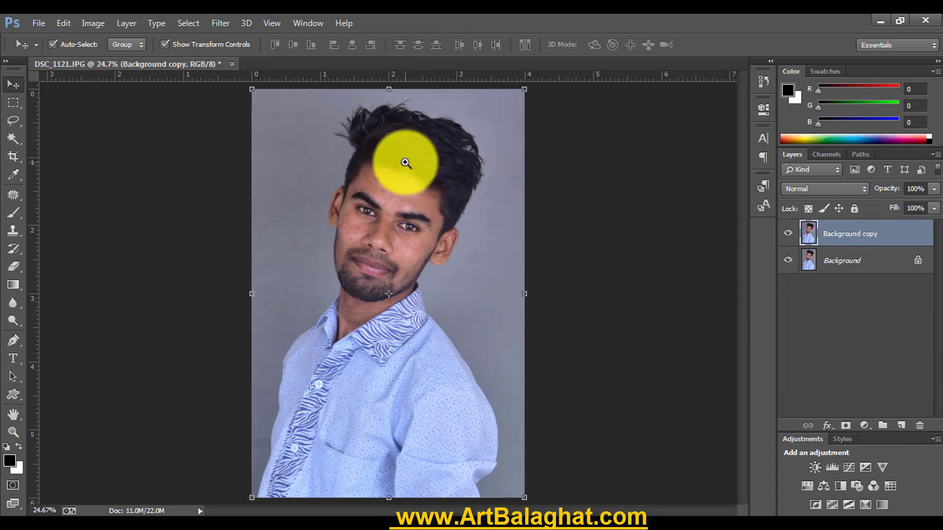
{"action": "left_click_drag", "start_coordinate": [405, 162], "coordinate": [462, 186]}
{"action": "left_click_drag", "start_coordinate": [499, 284], "coordinate": [515, 225]}
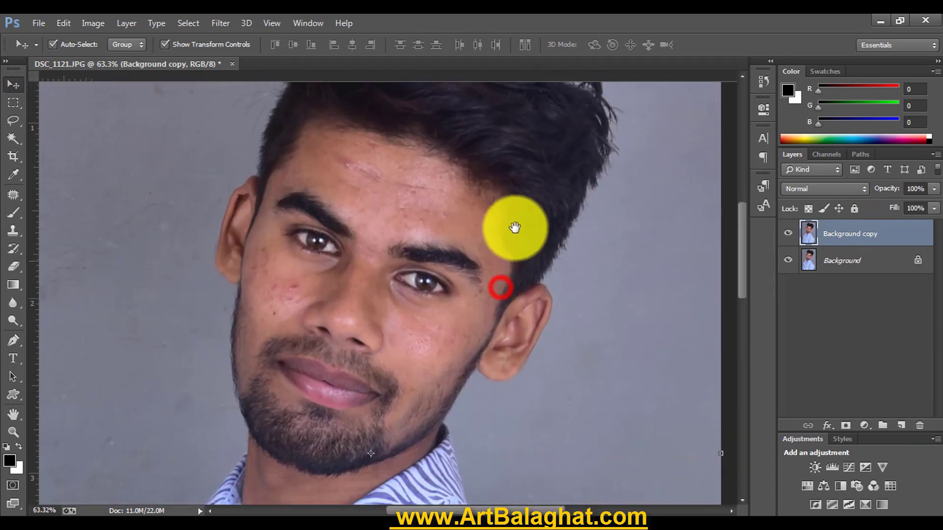
{"action": "mouse_move", "coordinate": [452, 217]}
{"action": "left_mouse_down"}
{"action": "mouse_move", "coordinate": [412, 236]}
{"action": "mouse_move", "coordinate": [448, 217]}
{"action": "left_mouse_up"}
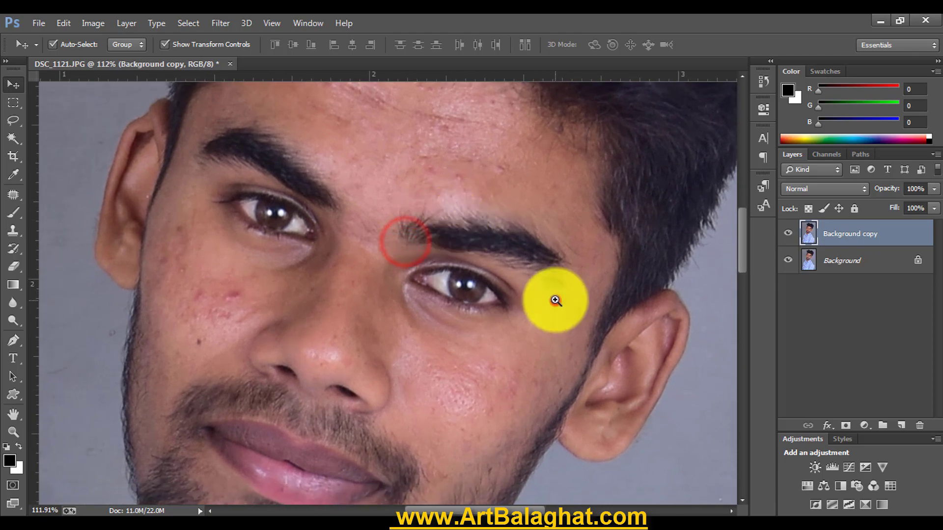
{"action": "mouse_move", "coordinate": [555, 300]}
{"action": "left_mouse_down"}
{"action": "mouse_move", "coordinate": [562, 279]}
{"action": "mouse_move", "coordinate": [435, 231]}
{"action": "mouse_move", "coordinate": [432, 242]}
{"action": "mouse_move", "coordinate": [467, 284]}
{"action": "left_mouse_up"}
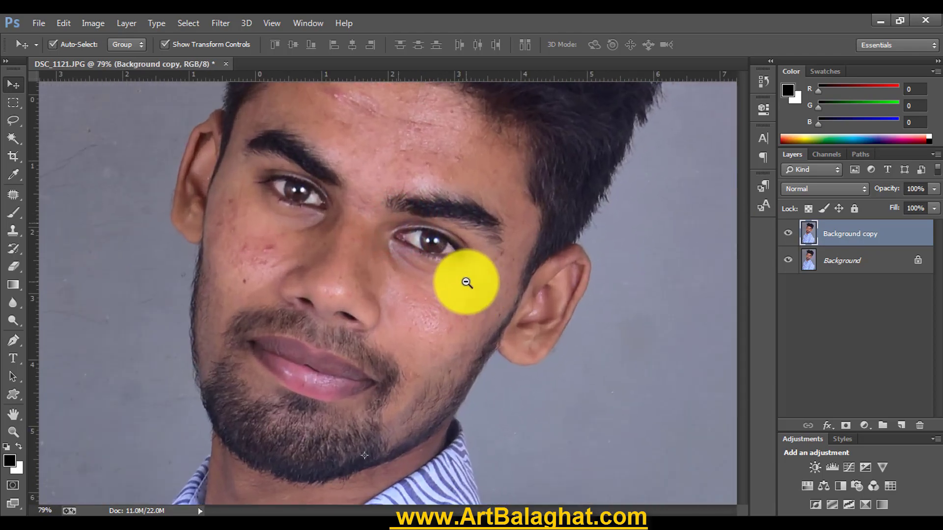
{"action": "left_click", "coordinate": [419, 160]}
{"action": "right_click", "coordinate": [428, 183]}
{"action": "left_click", "coordinate": [448, 195]}
Lock Background copy and zoom in on the face
{"action": "left_click", "coordinate": [13, 85]}
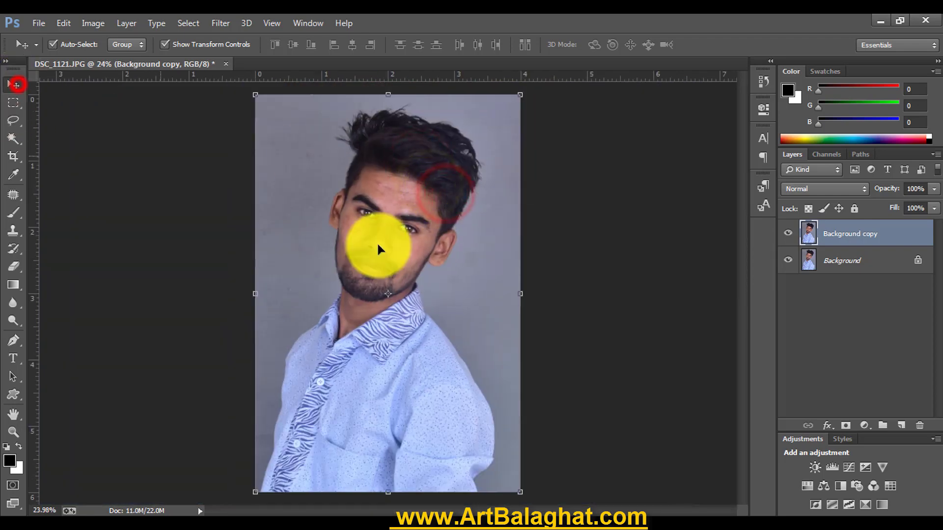
{"action": "mouse_move", "coordinate": [375, 249]}
{"action": "left_mouse_down"}
{"action": "mouse_move", "coordinate": [406, 264]}
{"action": "mouse_move", "coordinate": [376, 255]}
{"action": "left_mouse_up"}
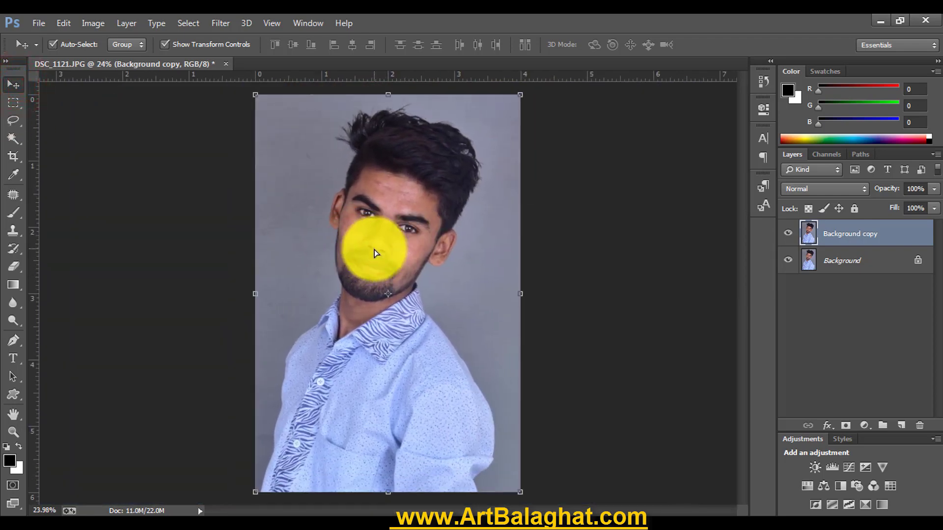
{"action": "left_click", "coordinate": [855, 209]}
{"action": "left_click_drag", "start_coordinate": [401, 204], "coordinate": [667, 167]}
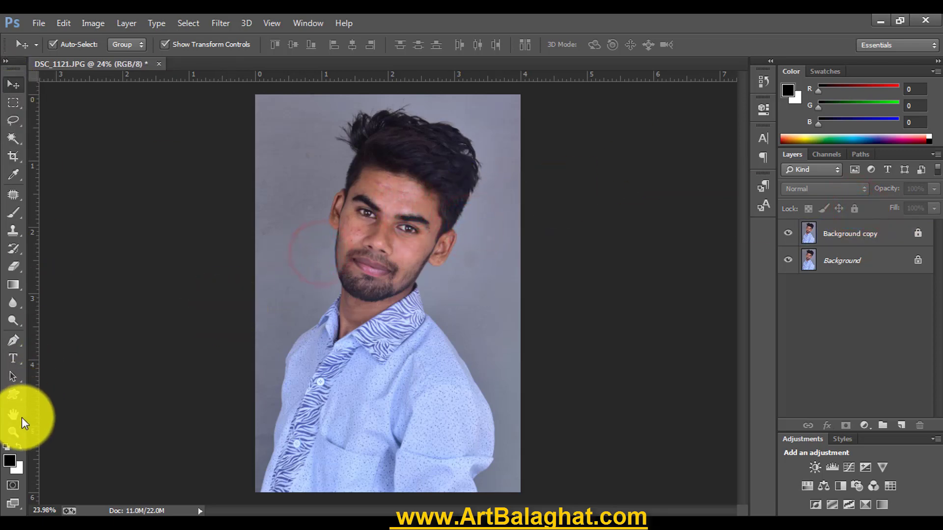
{"action": "left_click", "coordinate": [14, 432]}
{"action": "left_click_drag", "start_coordinate": [380, 231], "coordinate": [440, 264]}
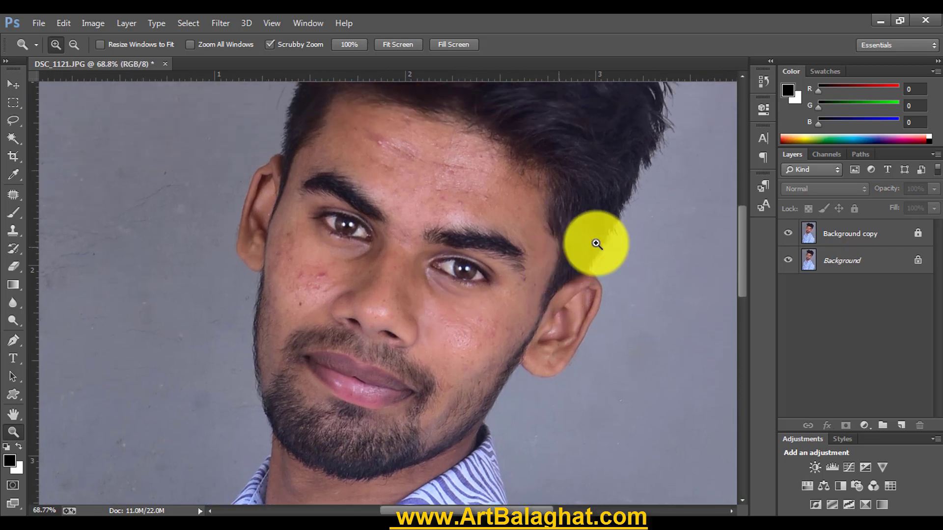
Reselect Background copy and re-apply Lock All so it is fully locked
{"action": "left_click", "coordinate": [903, 230]}
{"action": "left_click", "coordinate": [856, 209]}
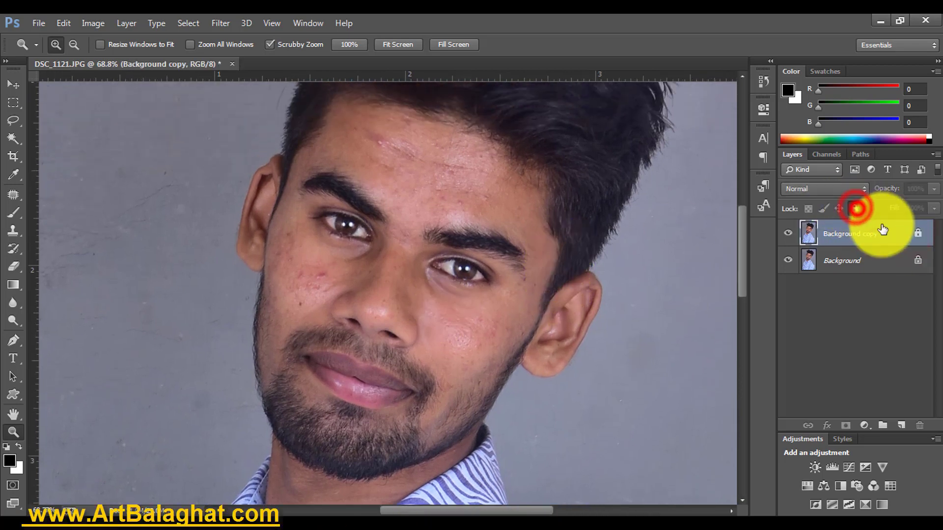
{"action": "left_click", "coordinate": [896, 232]}
{"action": "left_click", "coordinate": [854, 208]}
{"action": "left_click", "coordinate": [873, 262]}
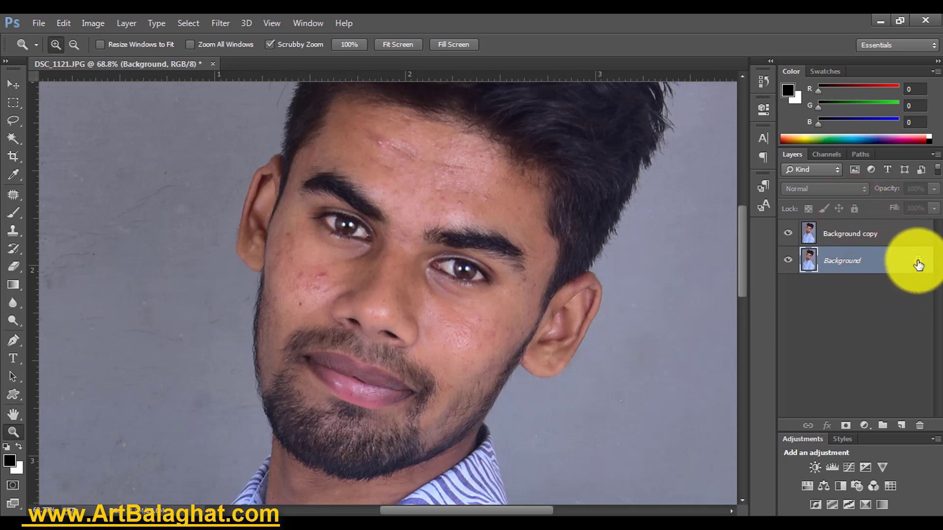
{"action": "left_click", "coordinate": [905, 235]}
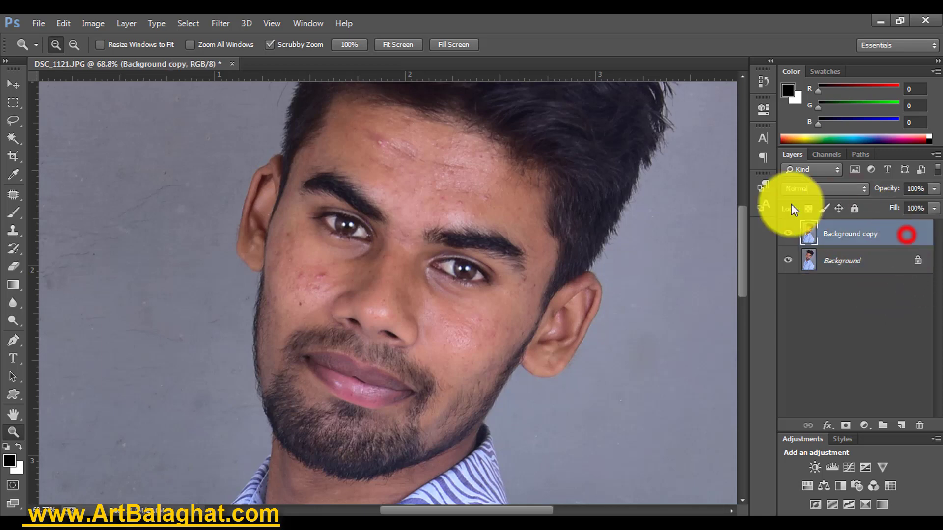
{"action": "left_click", "coordinate": [855, 208]}
{"action": "scroll", "coordinate": [610, 221], "scroll_direction": "down", "scroll_amount": 1}
{"action": "left_click", "coordinate": [123, 23]}
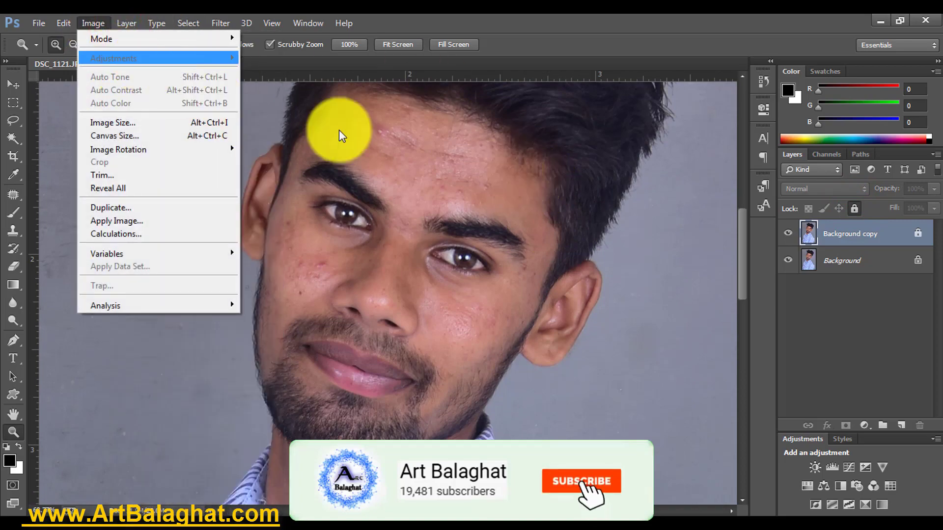
Unlock Background copy and apply Levels with black point 25 and midtones 1.62
{"action": "left_click", "coordinate": [854, 208]}
{"action": "left_click", "coordinate": [93, 23]}
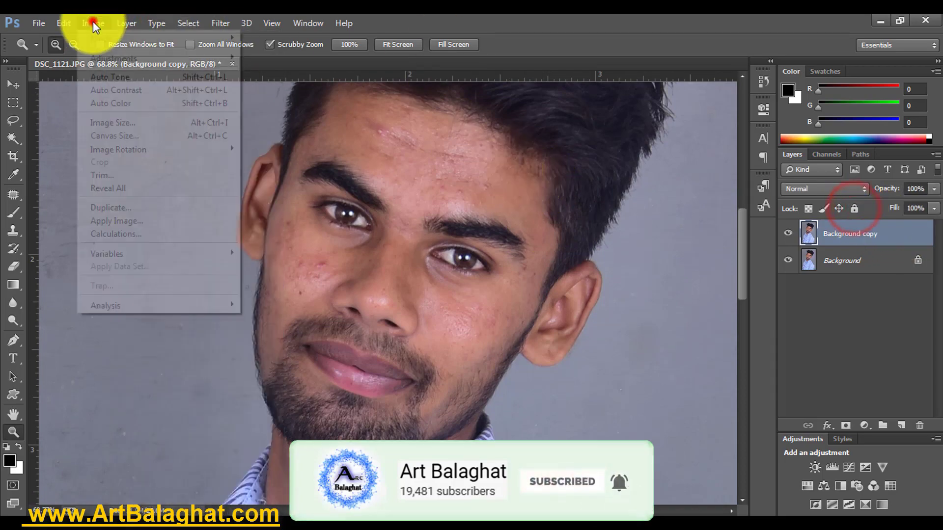
{"action": "left_click", "coordinate": [118, 58]}
{"action": "left_click", "coordinate": [332, 70]}
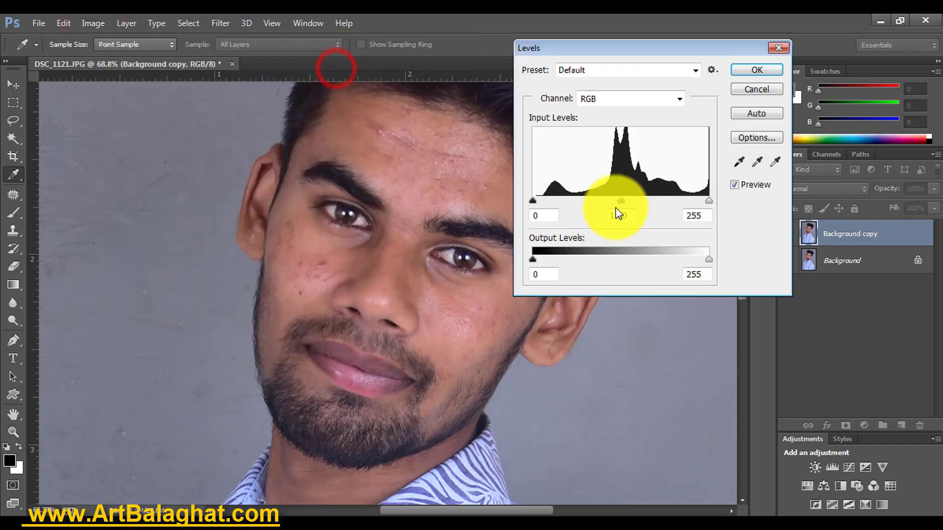
{"action": "left_click_drag", "start_coordinate": [620, 200], "coordinate": [605, 200]}
{"action": "left_click_drag", "start_coordinate": [533, 201], "coordinate": [539, 201]}
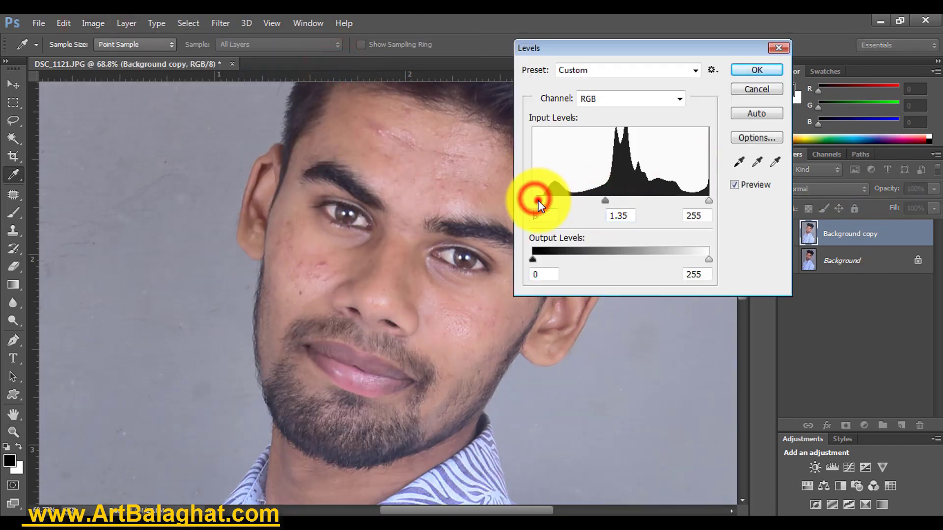
{"action": "left_click_drag", "start_coordinate": [605, 200], "coordinate": [550, 201]}
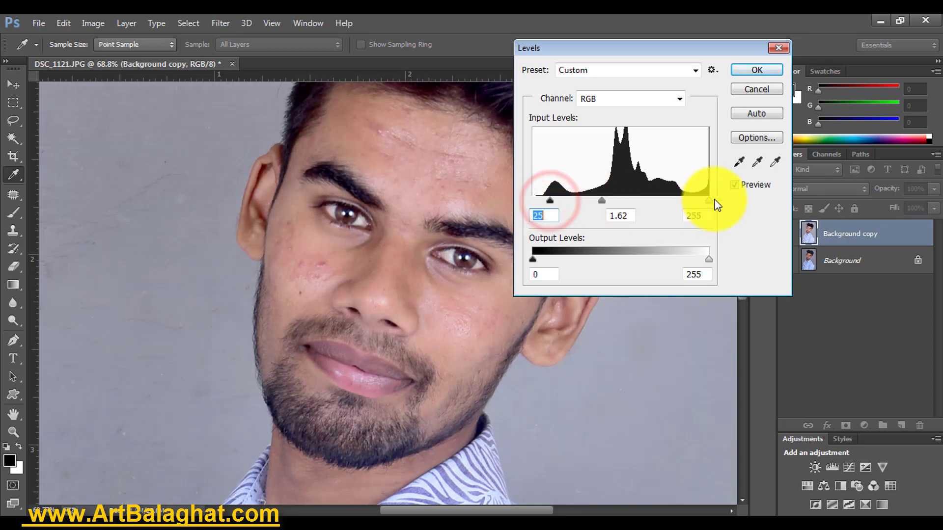
{"action": "left_click_drag", "start_coordinate": [708, 201], "coordinate": [706, 202]}
{"action": "left_click", "coordinate": [759, 69]}
{"action": "key", "text": "z"}
Lift the midtones slightly with a Curves adjustment
{"action": "left_click", "coordinate": [95, 25]}
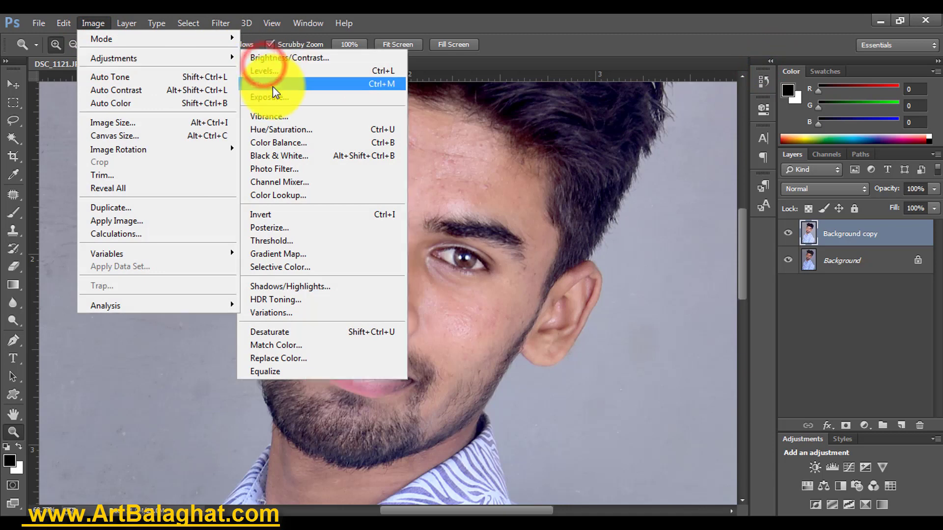
{"action": "left_click", "coordinate": [273, 86]}
{"action": "left_click_drag", "start_coordinate": [456, 221], "coordinate": [456, 217]}
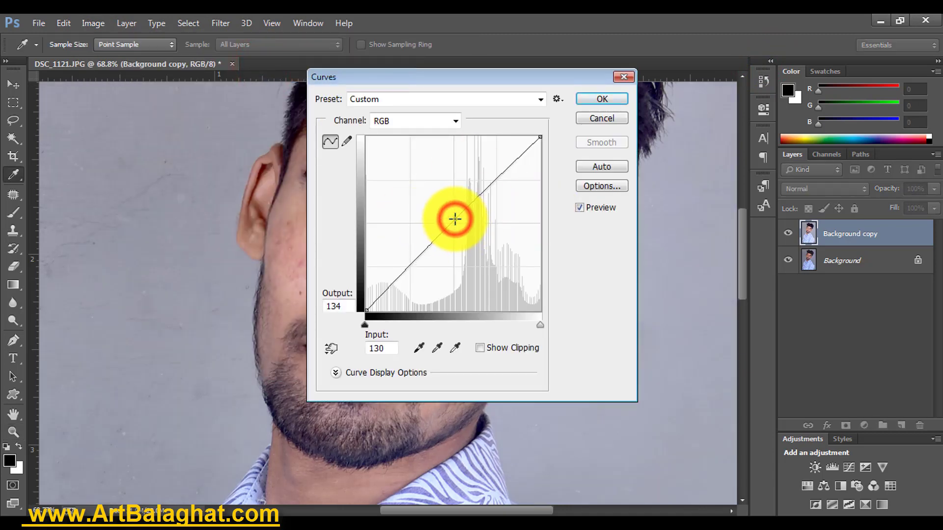
{"action": "left_click", "coordinate": [589, 97]}
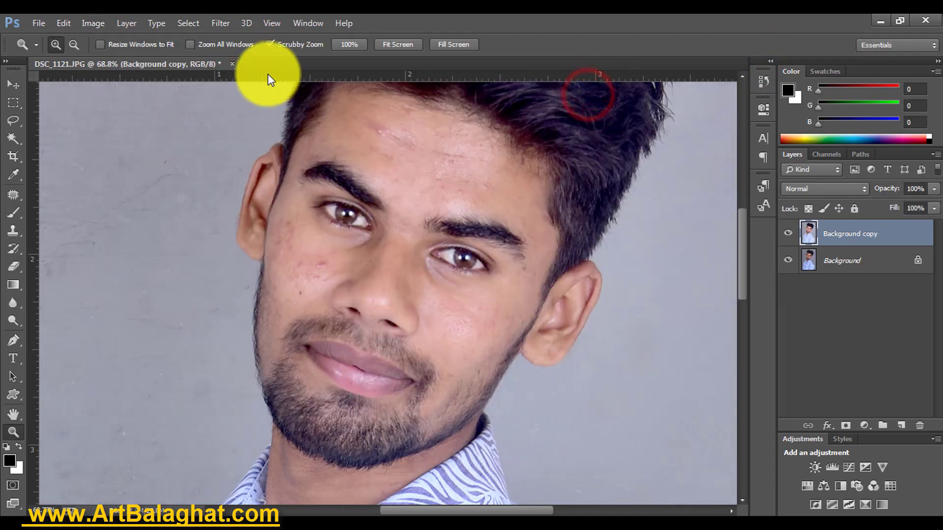
Apply Brightness/Contrast of 7 and 20, then zoom into the face
{"action": "left_click", "coordinate": [96, 26]}
{"action": "left_click", "coordinate": [307, 57]}
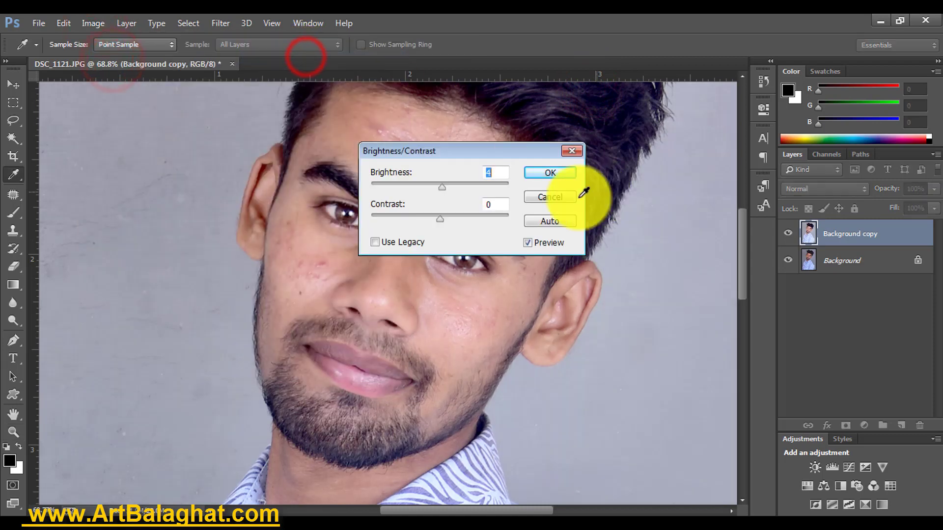
{"action": "left_click_drag", "start_coordinate": [446, 217], "coordinate": [450, 217]}
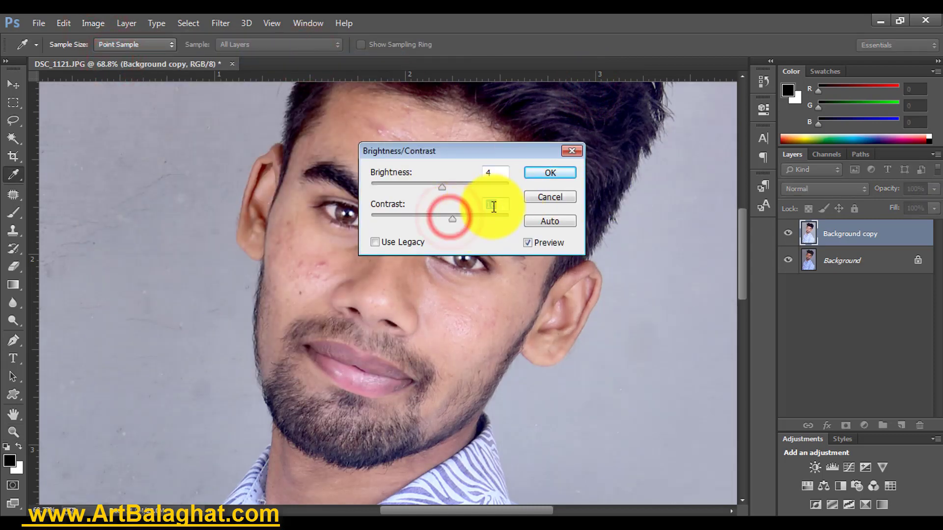
{"action": "key", "text": "Up"}
{"action": "key", "text": "Up"}
{"action": "key", "text": "z"}
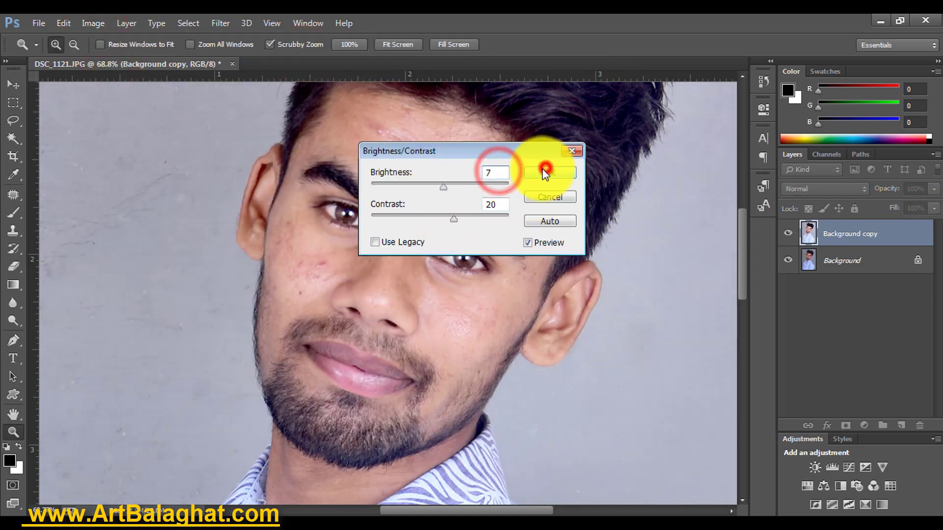
{"action": "left_click", "coordinate": [544, 172]}
{"action": "left_click", "coordinate": [382, 217]}
{"action": "left_click_drag", "start_coordinate": [396, 219], "coordinate": [417, 235]}
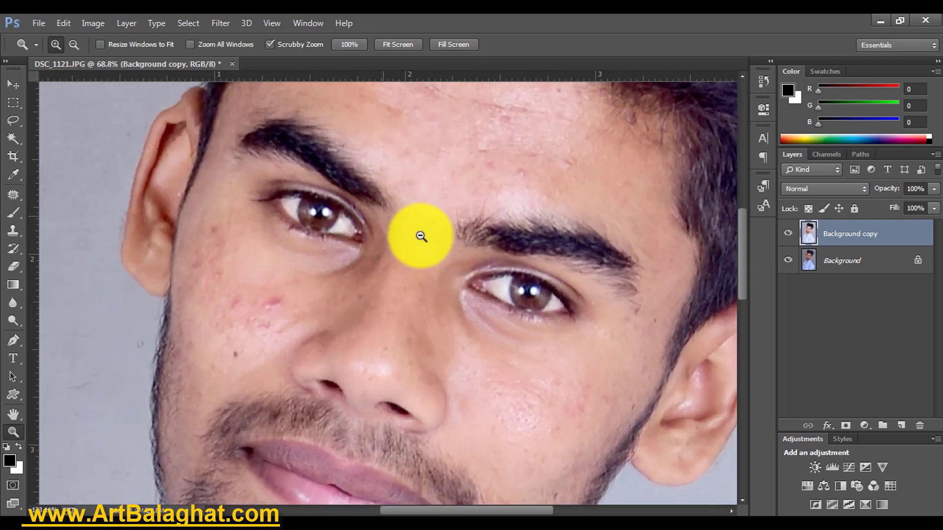
Zoom to 123% and patch the under-eye and cheek blemishes with clean skin
{"action": "left_click", "coordinate": [56, 269]}
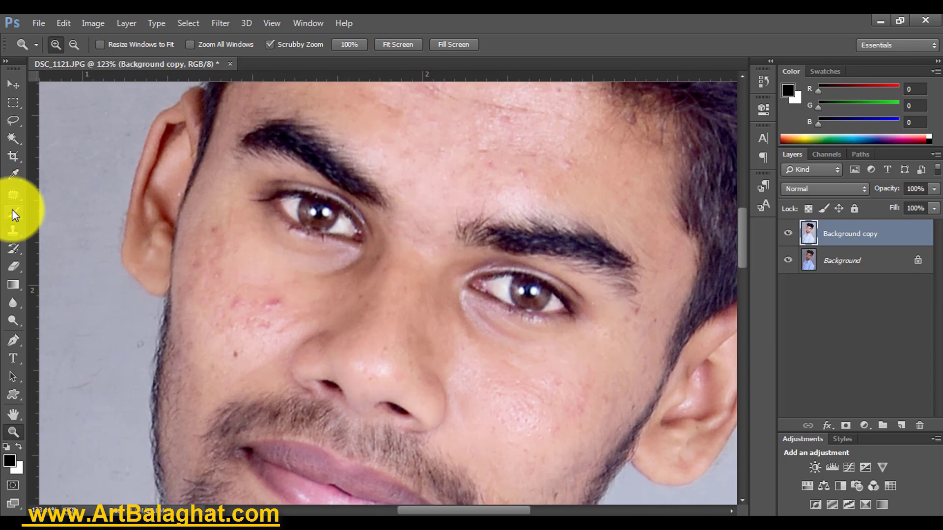
{"action": "left_click", "coordinate": [13, 194]}
{"action": "left_click_drag", "start_coordinate": [259, 293], "coordinate": [253, 295]}
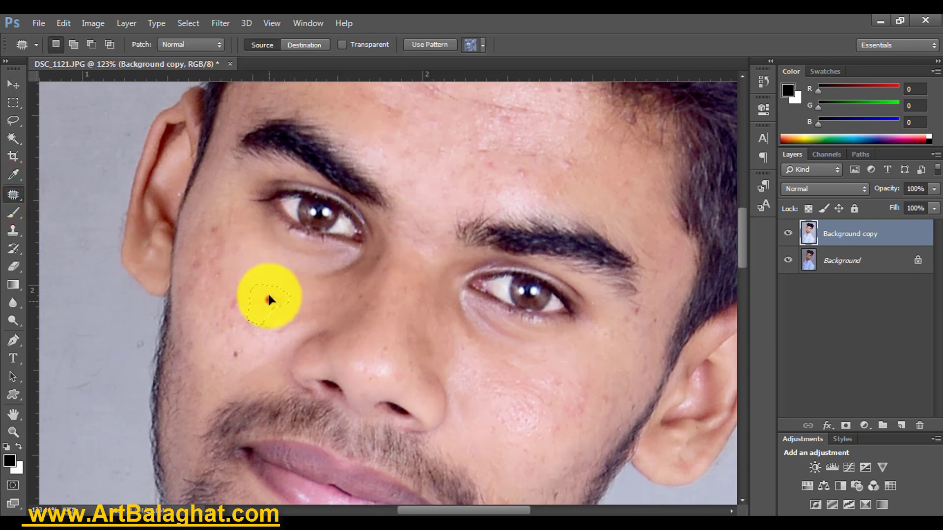
{"action": "mouse_move", "coordinate": [267, 268]}
{"action": "left_mouse_down"}
{"action": "mouse_move", "coordinate": [284, 267]}
{"action": "mouse_move", "coordinate": [281, 282]}
{"action": "left_mouse_up"}
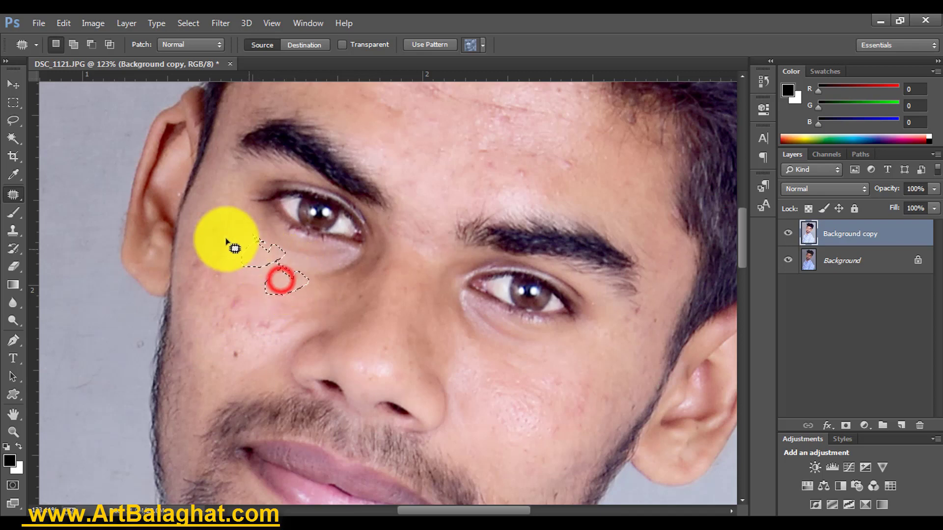
{"action": "mouse_move", "coordinate": [227, 242]}
{"action": "left_mouse_down"}
{"action": "mouse_move", "coordinate": [210, 221]}
{"action": "mouse_move", "coordinate": [219, 206]}
{"action": "left_mouse_up"}
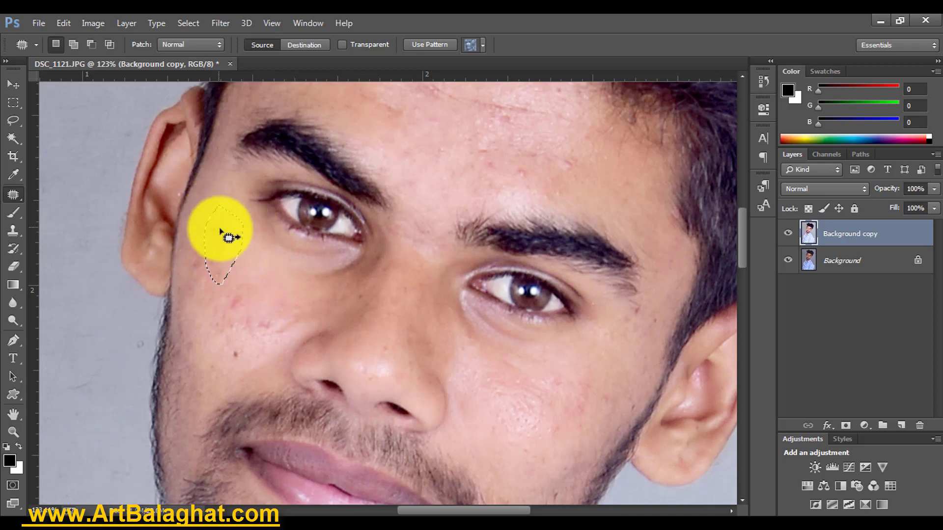
{"action": "left_click_drag", "start_coordinate": [241, 243], "coordinate": [273, 253]}
Patch the remaining lower-cheek blemishes and outline a forehead spot
{"action": "mouse_move", "coordinate": [192, 228]}
{"action": "left_mouse_down"}
{"action": "mouse_move", "coordinate": [209, 278]}
{"action": "mouse_move", "coordinate": [202, 236]}
{"action": "mouse_move", "coordinate": [232, 246]}
{"action": "left_mouse_up"}
{"action": "mouse_move", "coordinate": [222, 292]}
{"action": "left_mouse_down"}
{"action": "mouse_move", "coordinate": [325, 321]}
{"action": "mouse_move", "coordinate": [252, 294]}
{"action": "left_mouse_up"}
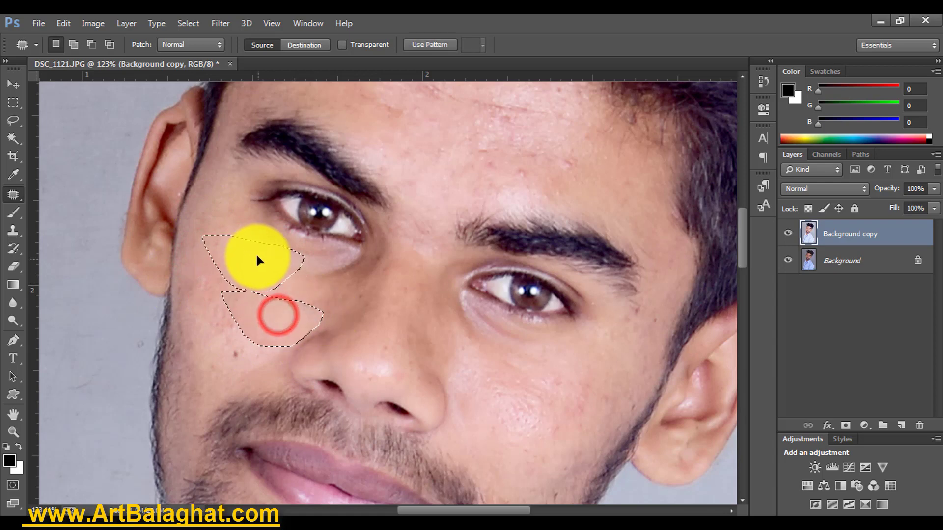
{"action": "left_click_drag", "start_coordinate": [256, 257], "coordinate": [257, 255]}
{"action": "left_click", "coordinate": [294, 274]}
{"action": "mouse_move", "coordinate": [295, 298]}
{"action": "left_mouse_down"}
{"action": "mouse_move", "coordinate": [324, 325]}
{"action": "mouse_move", "coordinate": [337, 294]}
{"action": "left_mouse_up"}
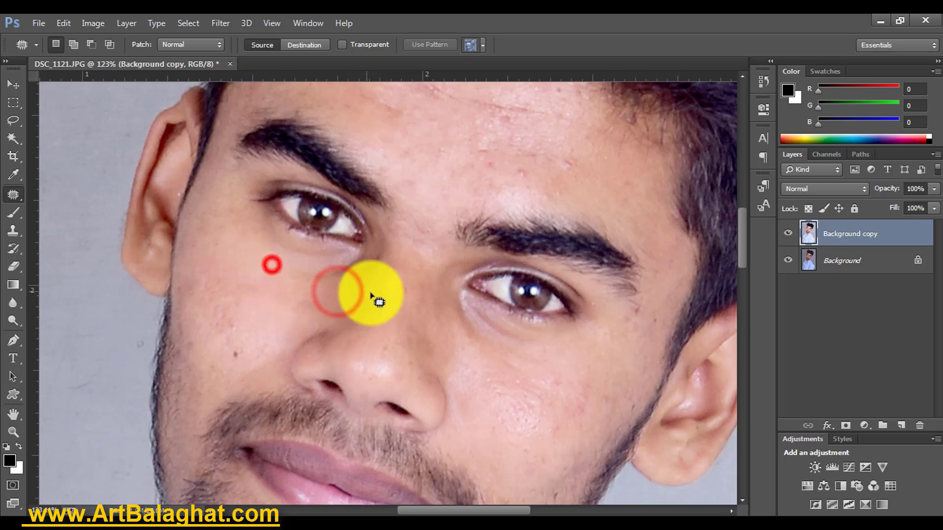
{"action": "left_click_drag", "start_coordinate": [279, 284], "coordinate": [411, 300]}
{"action": "scroll", "coordinate": [411, 300], "scroll_direction": "up", "scroll_amount": 5}
{"action": "left_click_drag", "start_coordinate": [362, 216], "coordinate": [342, 197]}
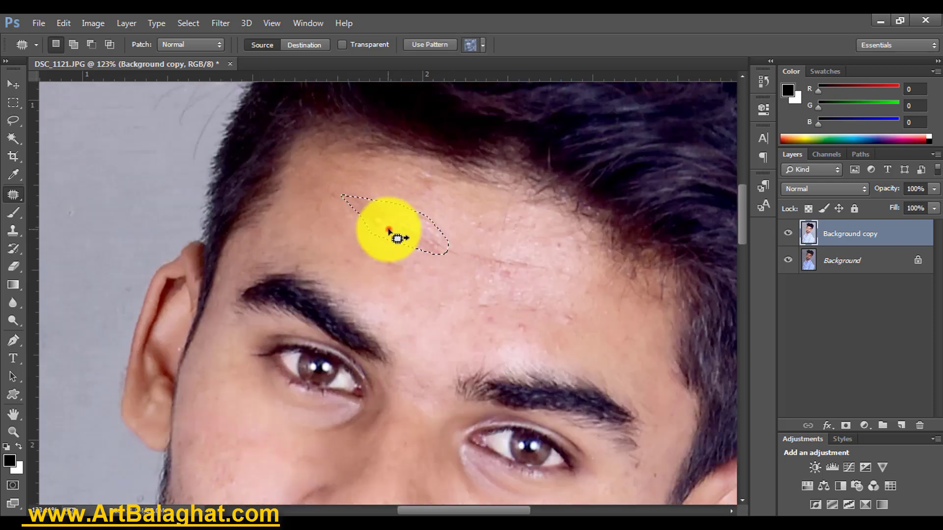
Patch the forehead blemishes with nearby clean skin
{"action": "mouse_move", "coordinate": [419, 278]}
{"action": "left_mouse_down"}
{"action": "mouse_move", "coordinate": [401, 244]}
{"action": "mouse_move", "coordinate": [459, 237]}
{"action": "mouse_move", "coordinate": [535, 256]}
{"action": "mouse_move", "coordinate": [505, 257]}
{"action": "left_mouse_up"}
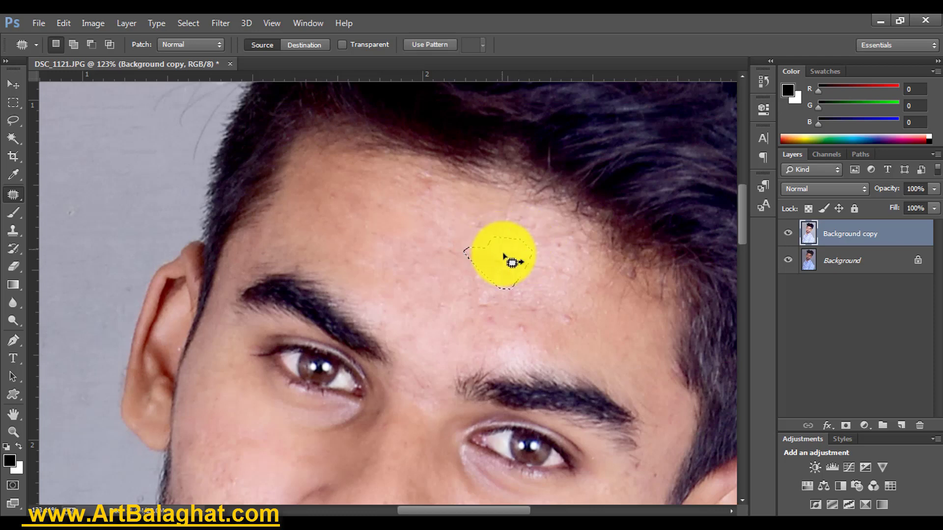
{"action": "left_click_drag", "start_coordinate": [435, 266], "coordinate": [564, 331]}
{"action": "mouse_move", "coordinate": [520, 301]}
{"action": "left_mouse_down"}
{"action": "mouse_move", "coordinate": [533, 341]}
{"action": "mouse_move", "coordinate": [551, 310]}
{"action": "left_mouse_up"}
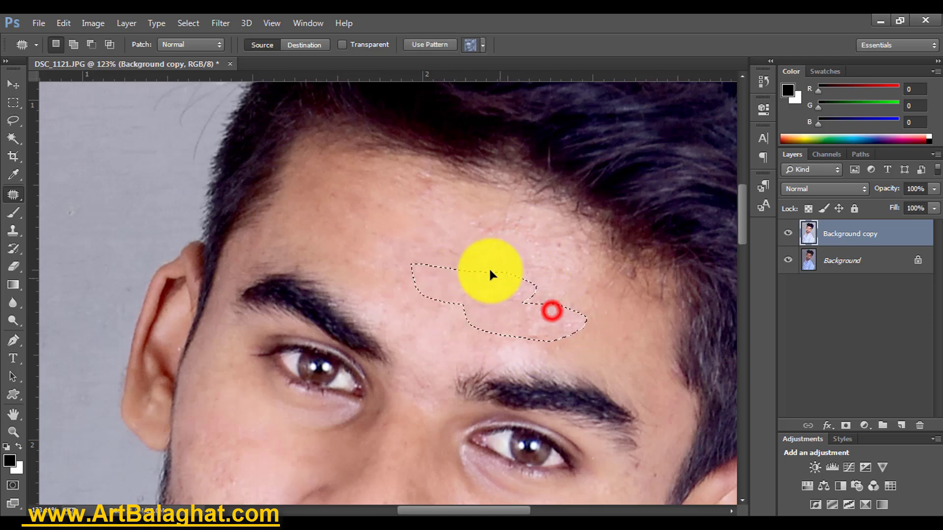
{"action": "left_click_drag", "start_coordinate": [474, 252], "coordinate": [484, 247]}
{"action": "left_click_drag", "start_coordinate": [465, 213], "coordinate": [520, 234]}
{"action": "left_click_drag", "start_coordinate": [477, 257], "coordinate": [543, 322]}
{"action": "mouse_move", "coordinate": [482, 280]}
{"action": "left_mouse_down"}
{"action": "mouse_move", "coordinate": [521, 271]}
{"action": "mouse_move", "coordinate": [537, 293]}
{"action": "mouse_move", "coordinate": [440, 244]}
{"action": "left_mouse_up"}
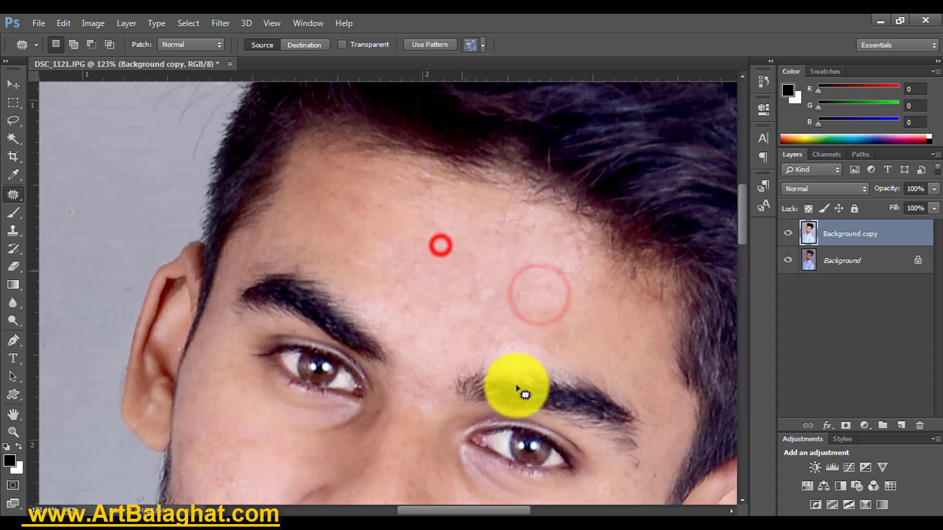
Patch the small spots on the other cheek and nose, then deselect
{"action": "scroll", "coordinate": [523, 384], "scroll_direction": "down", "scroll_amount": 2}
{"action": "scroll", "coordinate": [522, 384], "scroll_direction": "down", "scroll_amount": 2}
{"action": "scroll", "coordinate": [526, 385], "scroll_direction": "down", "scroll_amount": 4}
{"action": "mouse_move", "coordinate": [579, 305]}
{"action": "left_mouse_down"}
{"action": "mouse_move", "coordinate": [615, 341]}
{"action": "mouse_move", "coordinate": [606, 309]}
{"action": "mouse_move", "coordinate": [616, 295]}
{"action": "left_mouse_up"}
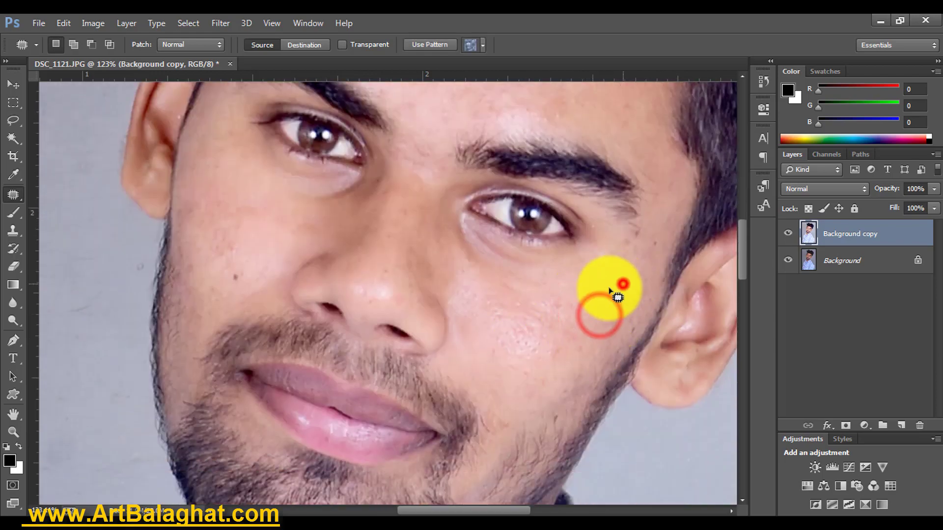
{"action": "left_click", "coordinate": [377, 269]}
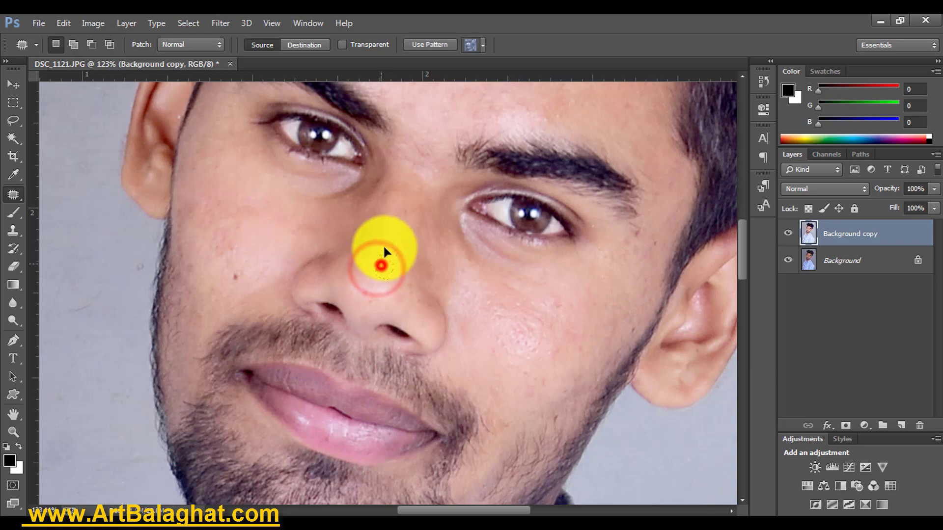
{"action": "scroll", "coordinate": [386, 246], "scroll_direction": "up", "scroll_amount": 2}
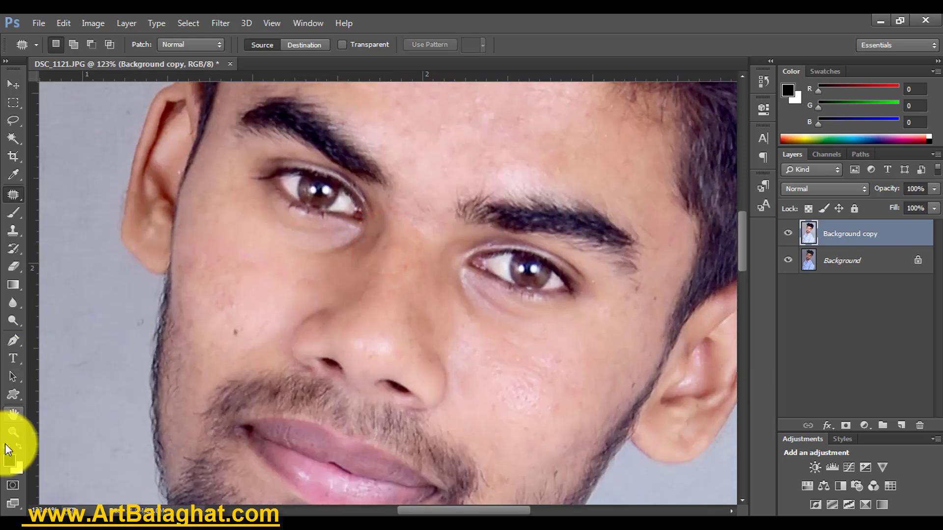
Fit the photo on screen, then zoom to 64.2% on the face
{"action": "left_click", "coordinate": [20, 429]}
{"action": "right_click", "coordinate": [358, 245]}
{"action": "left_click", "coordinate": [363, 248]}
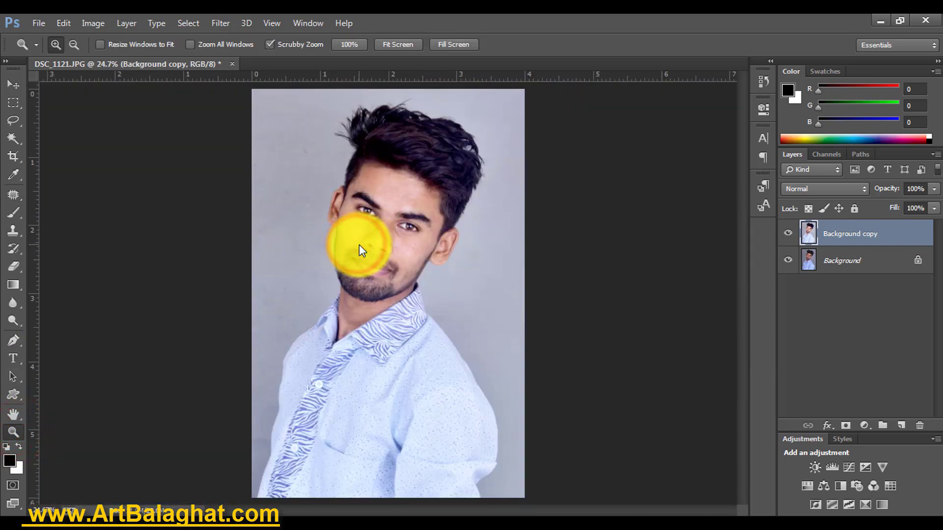
{"action": "left_click_drag", "start_coordinate": [410, 201], "coordinate": [453, 226]}
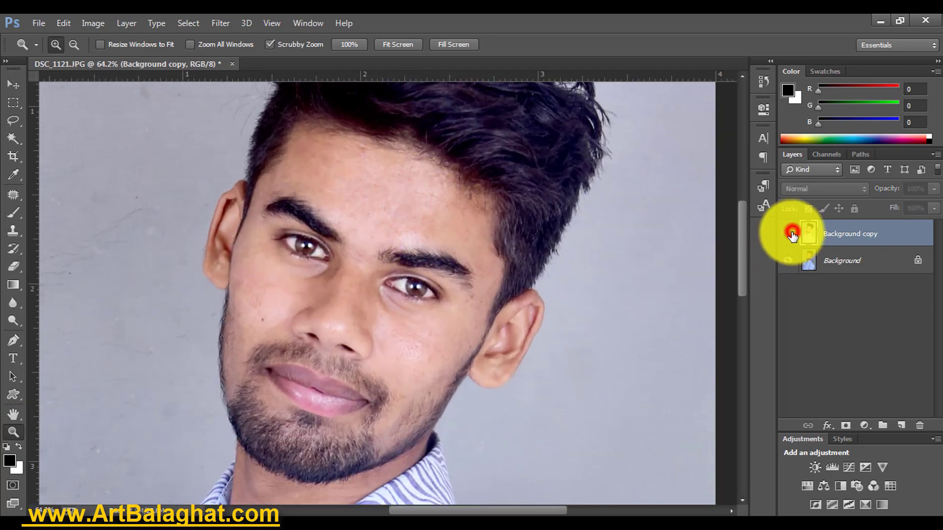
Toggle the retouched layer's visibility to compare, then duplicate it as Background copy 2
{"action": "left_click", "coordinate": [792, 235]}
{"action": "left_click", "coordinate": [791, 235]}
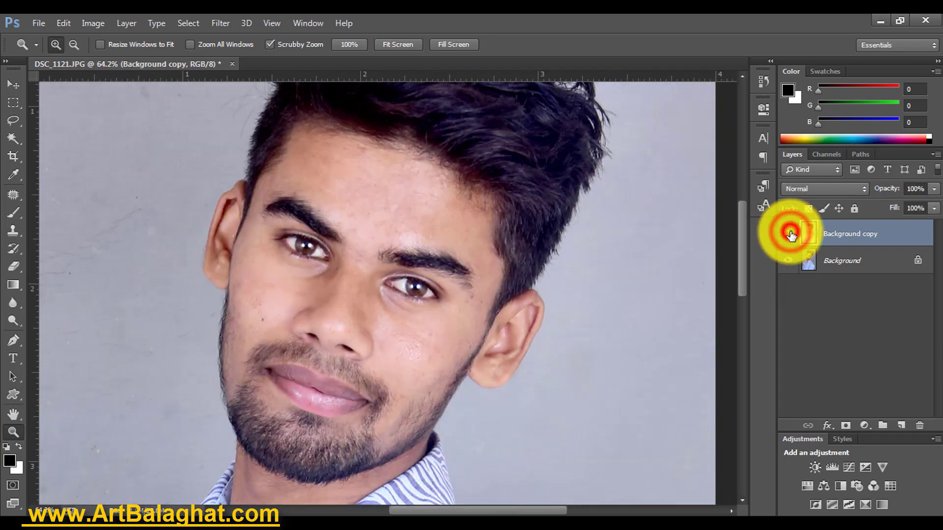
{"action": "left_click", "coordinate": [790, 235]}
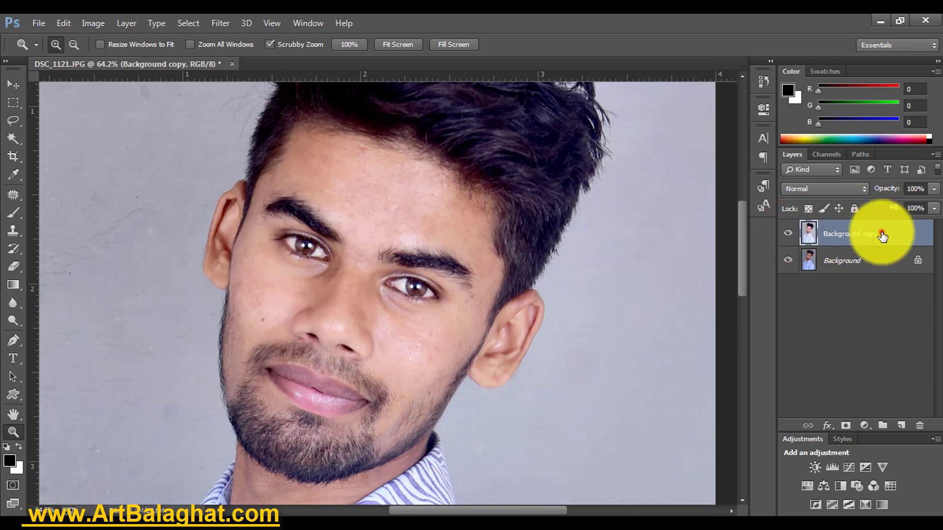
{"action": "left_click_drag", "start_coordinate": [883, 236], "coordinate": [901, 425]}
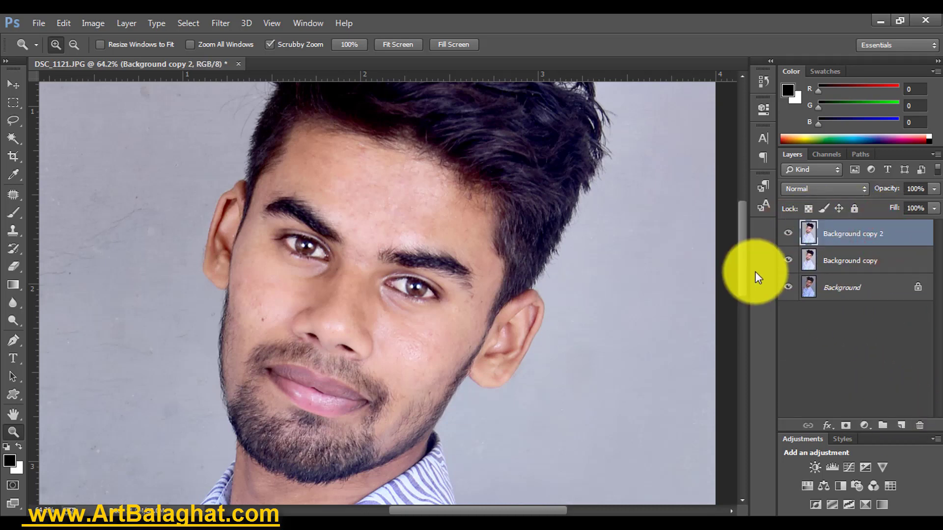
{"action": "left_click", "coordinate": [13, 84]}
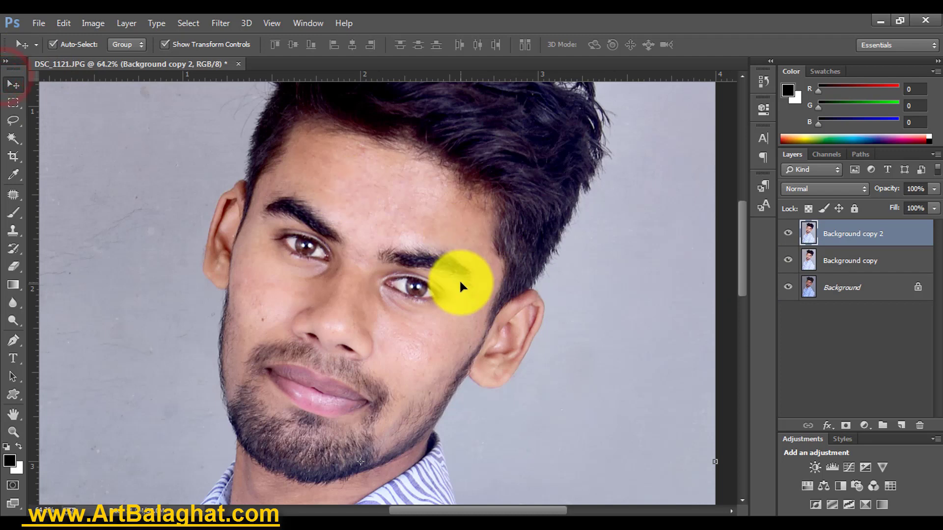
Apply a Brightness/Contrast adjustment to Background copy 2 and bring up the brush tool variants
{"action": "left_click", "coordinate": [96, 23]}
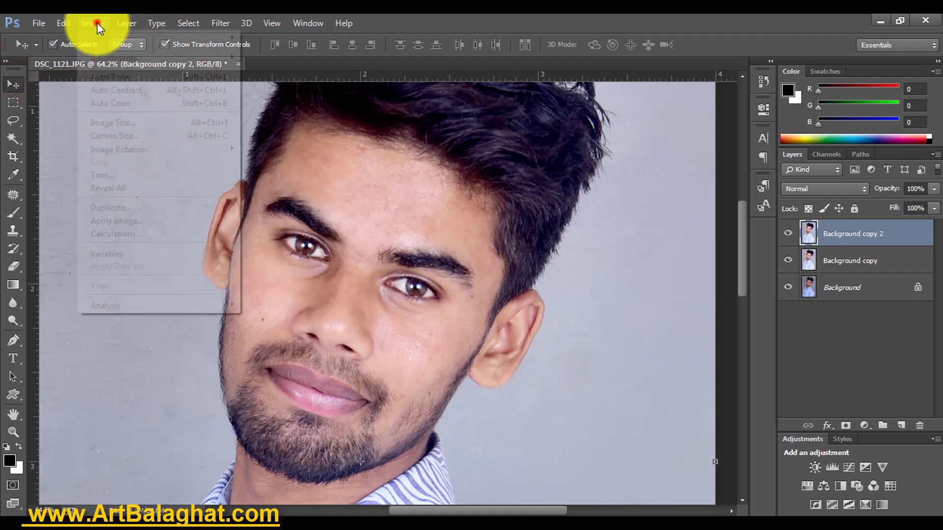
{"action": "mouse_move", "coordinate": [118, 58]}
{"action": "left_click", "coordinate": [188, 58]}
{"action": "left_click", "coordinate": [298, 61]}
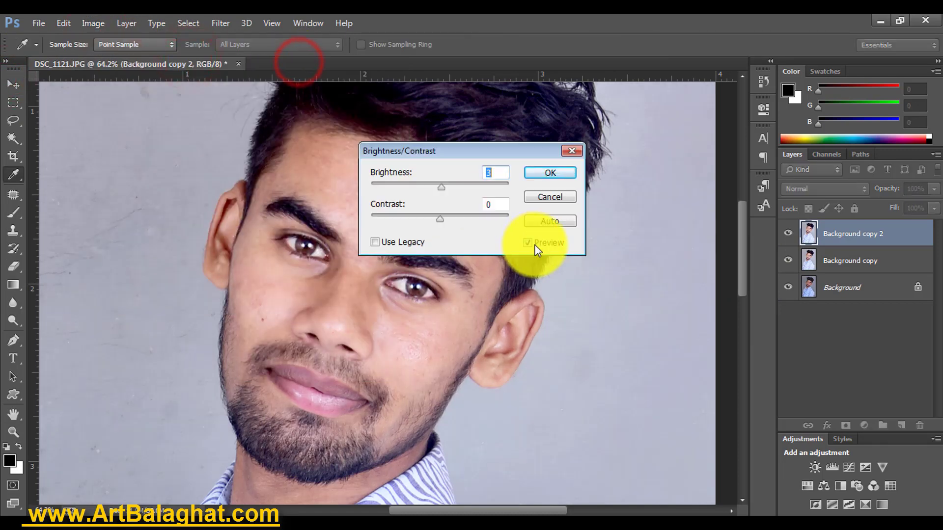
{"action": "left_click", "coordinate": [540, 180]}
{"action": "key", "text": "v"}
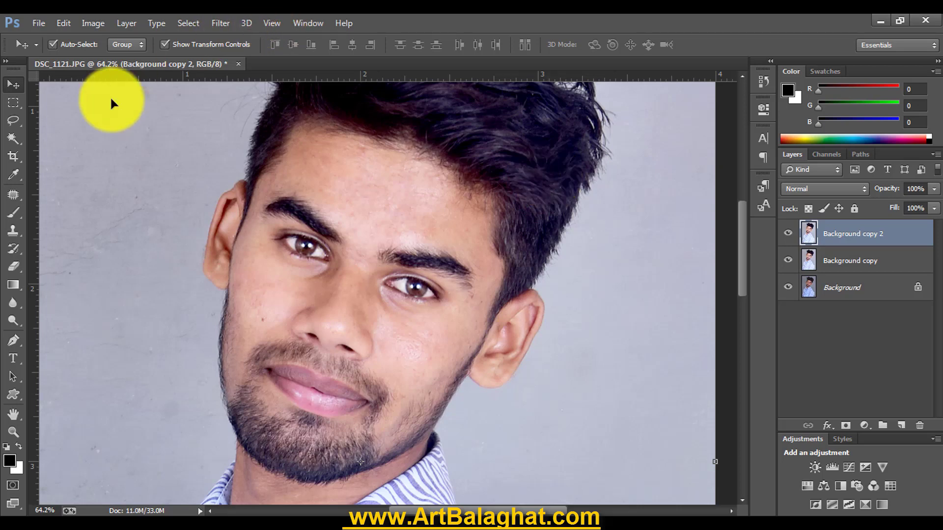
{"action": "left_click", "coordinate": [12, 211]}
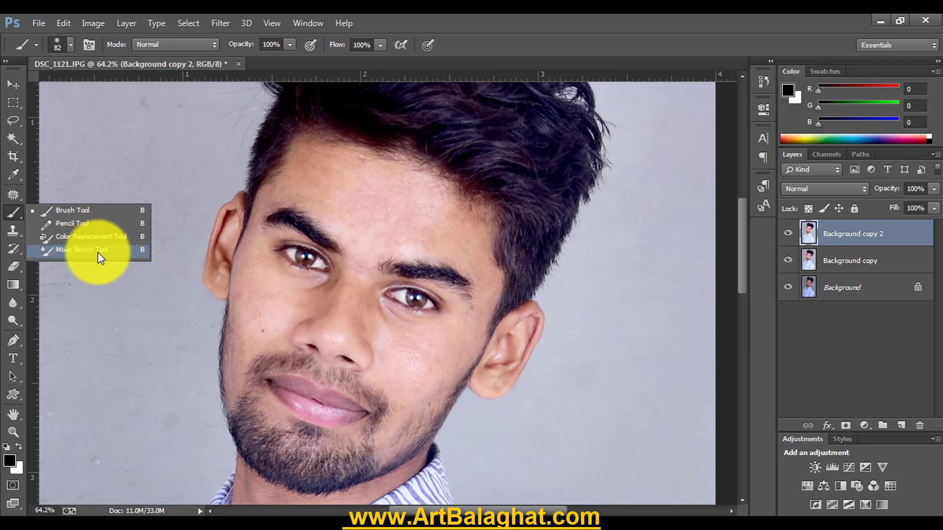
Reset the Mixer Brush to defaults and give it a soft round tip at 82 px
{"action": "left_click", "coordinate": [99, 252]}
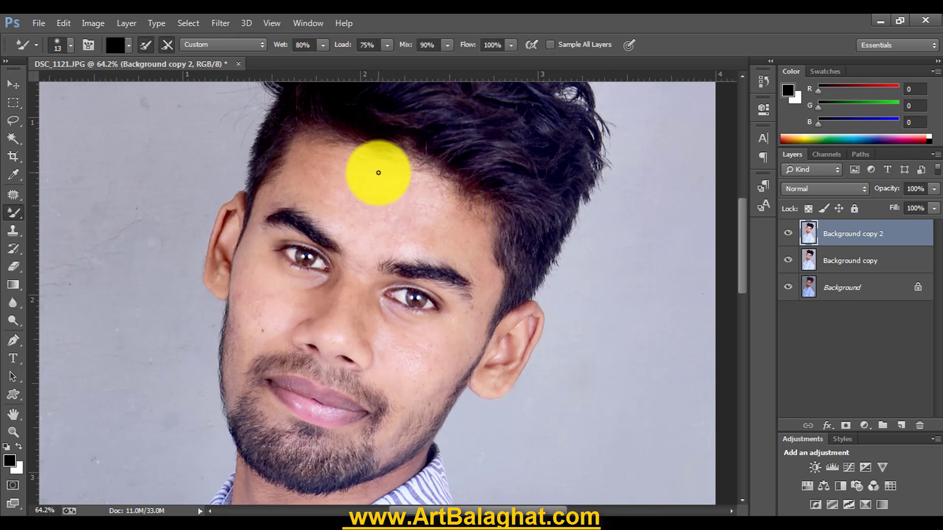
{"action": "right_click", "coordinate": [34, 44]}
{"action": "left_click", "coordinate": [31, 45]}
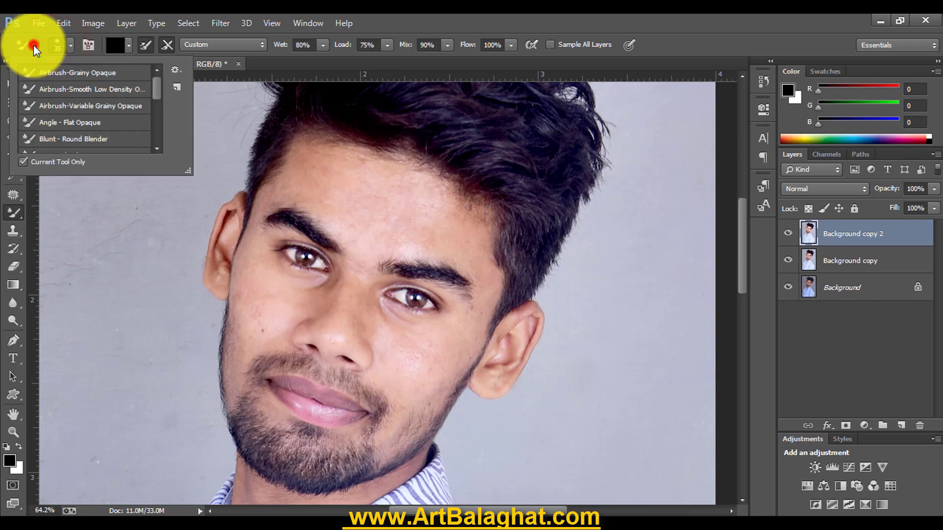
{"action": "left_click", "coordinate": [410, 21]}
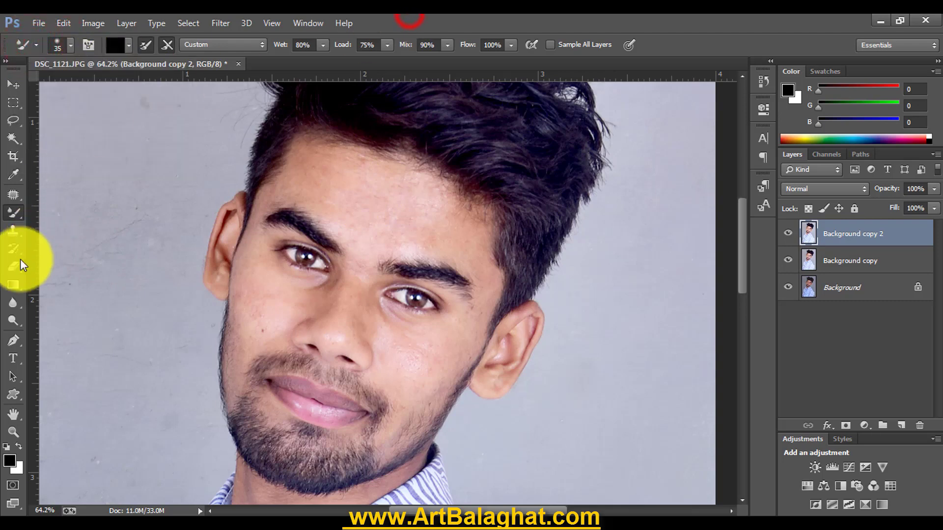
{"action": "right_click", "coordinate": [15, 212]}
{"action": "left_click", "coordinate": [66, 252]}
{"action": "right_click", "coordinate": [328, 189]}
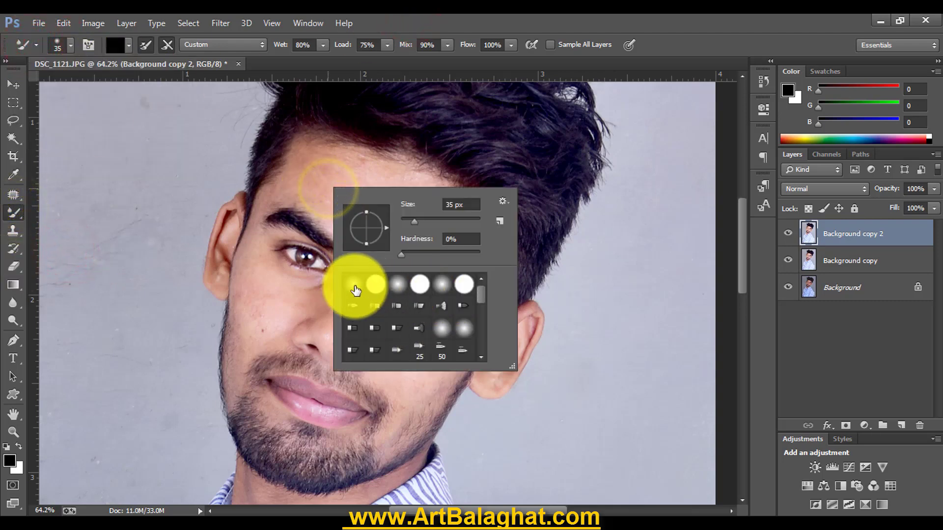
{"action": "left_click", "coordinate": [353, 284]}
{"action": "left_click", "coordinate": [423, 218]}
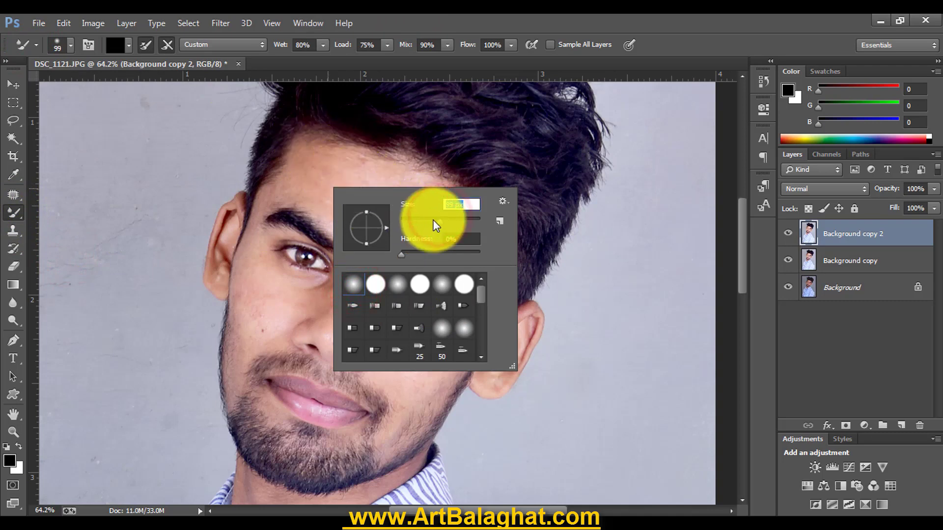
{"action": "left_click", "coordinate": [432, 219]}
{"action": "left_click", "coordinate": [513, 22]}
Zoom in on the face, blend the forehead skin with one mixer stroke, then reframe
{"action": "left_click", "coordinate": [14, 431]}
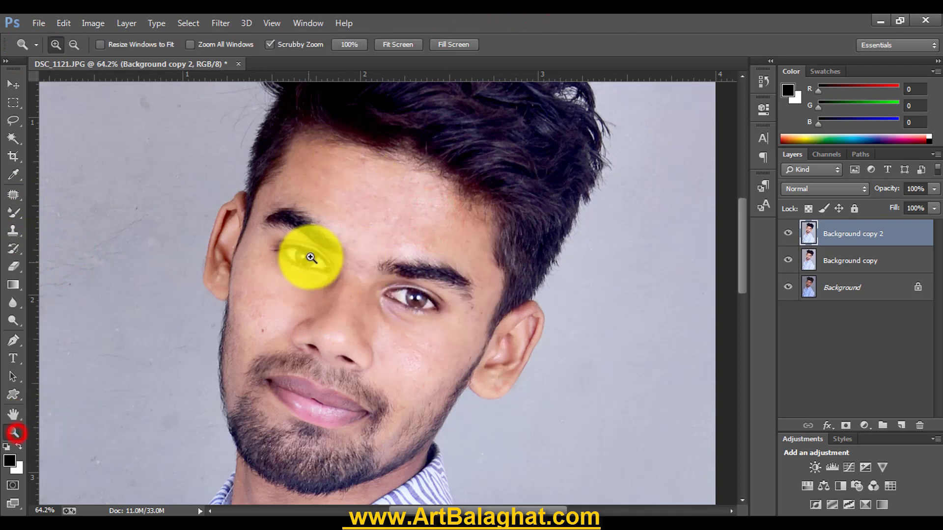
{"action": "left_click", "coordinate": [314, 257]}
{"action": "left_click", "coordinate": [14, 212]}
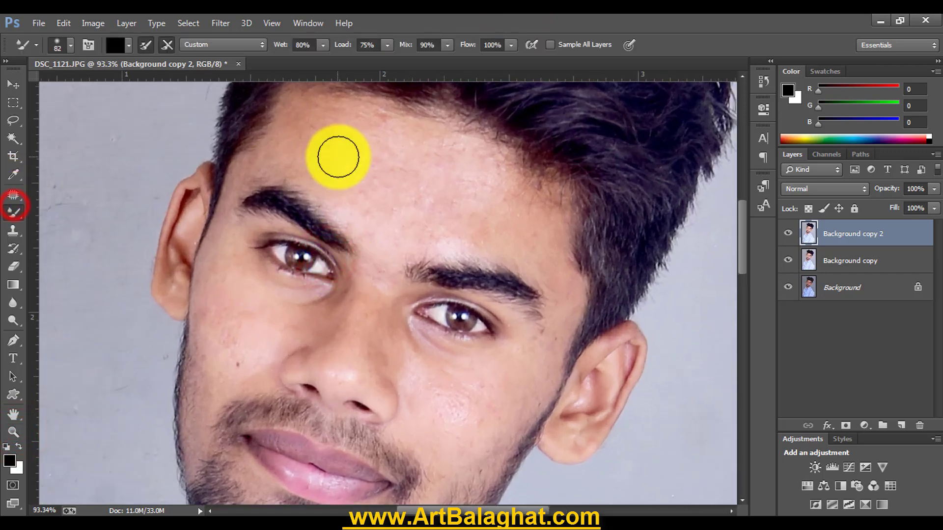
{"action": "left_click", "coordinate": [334, 142]}
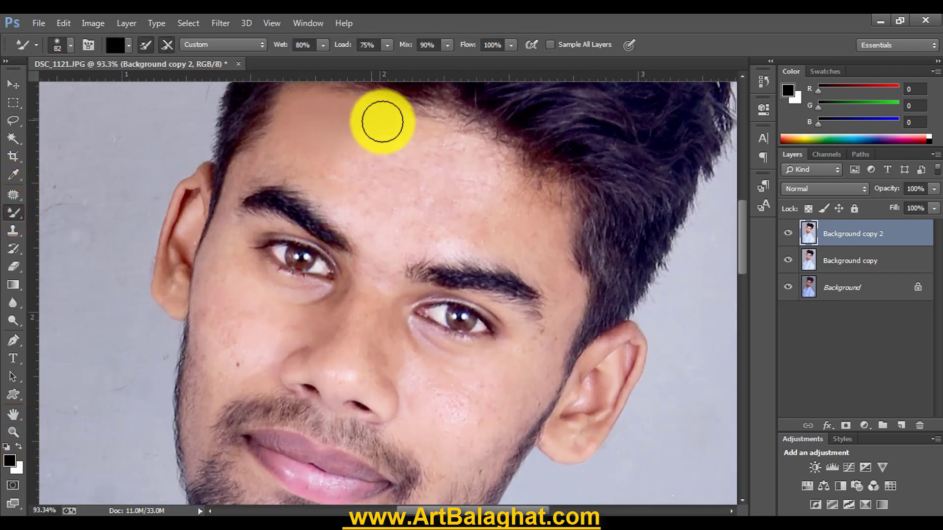
{"action": "mouse_move", "coordinate": [304, 118]}
{"action": "left_mouse_down"}
{"action": "mouse_move", "coordinate": [449, 134]}
{"action": "mouse_move", "coordinate": [416, 176]}
{"action": "left_mouse_up"}
{"action": "left_click", "coordinate": [415, 183], "text": "ctrl+alt"}
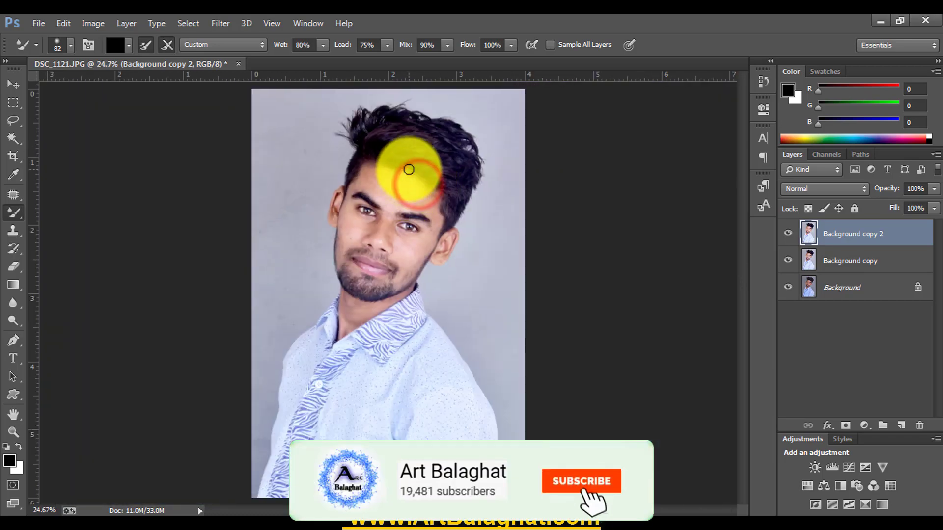
{"action": "mouse_move", "coordinate": [426, 228]}
{"action": "left_mouse_down"}
{"action": "mouse_move", "coordinate": [432, 236]}
{"action": "mouse_move", "coordinate": [418, 234]}
{"action": "mouse_move", "coordinate": [436, 227]}
{"action": "left_mouse_up"}
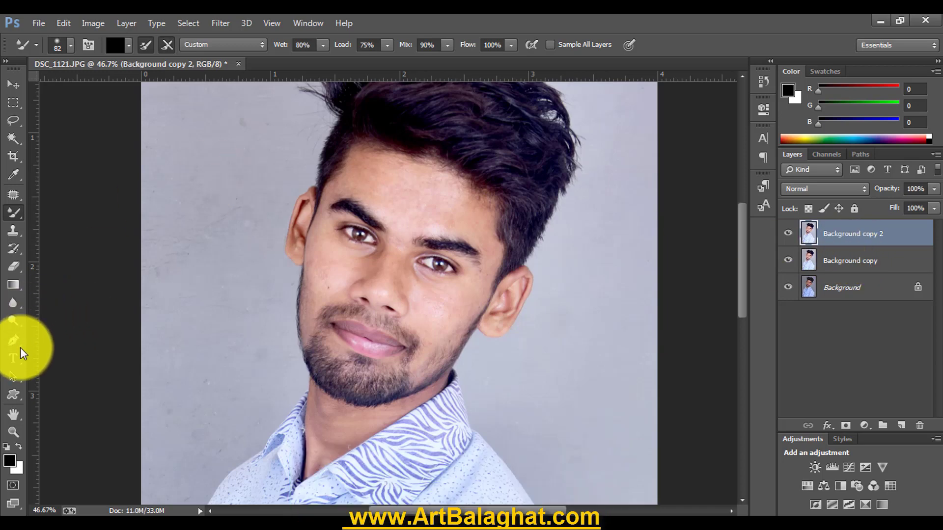
On a new Layer 1, paint forehead-sampled skin tone at 150 px over the face, undoing the eye area
{"action": "left_click", "coordinate": [901, 425]}
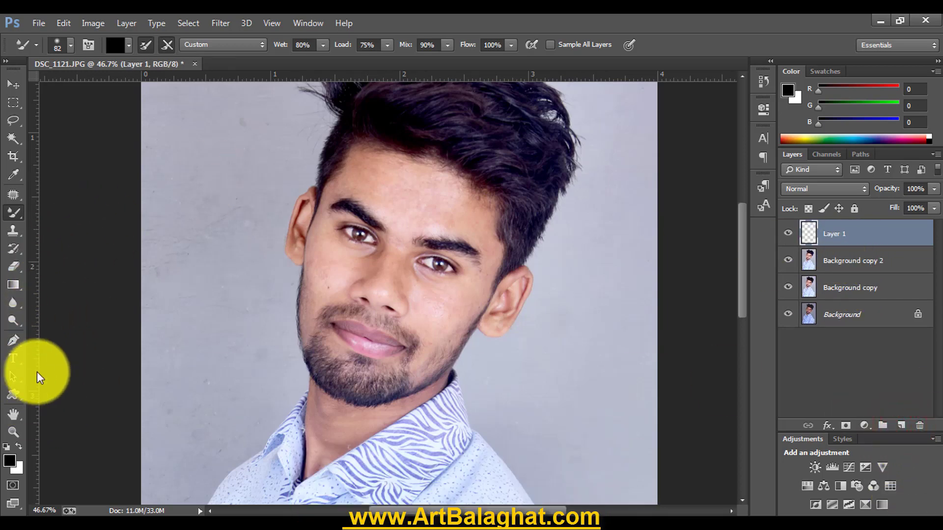
{"action": "right_click", "coordinate": [15, 206]}
{"action": "left_click", "coordinate": [63, 211]}
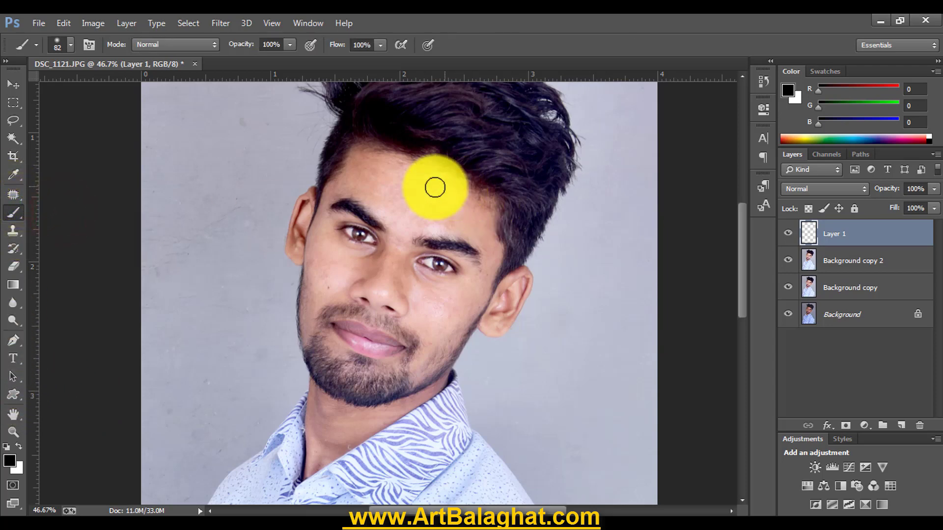
{"action": "left_click", "coordinate": [399, 189]}
{"action": "key", "text": "bracketright"}
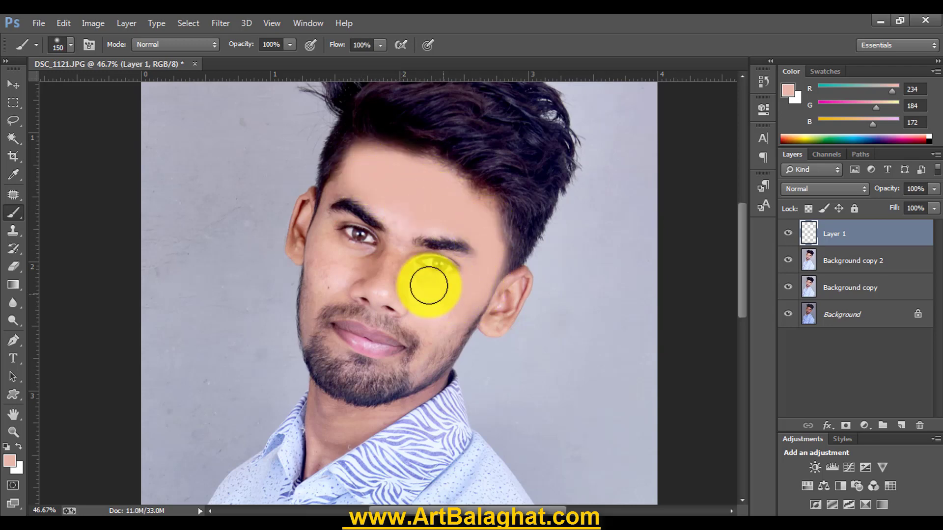
{"action": "mouse_move", "coordinate": [393, 253]}
{"action": "left_mouse_down"}
{"action": "mouse_move", "coordinate": [338, 265]}
{"action": "mouse_move", "coordinate": [323, 220]}
{"action": "mouse_move", "coordinate": [337, 189]}
{"action": "mouse_move", "coordinate": [307, 268]}
{"action": "mouse_move", "coordinate": [308, 326]}
{"action": "mouse_move", "coordinate": [358, 299]}
{"action": "mouse_move", "coordinate": [410, 311]}
{"action": "mouse_move", "coordinate": [422, 372]}
{"action": "mouse_move", "coordinate": [482, 252]}
{"action": "mouse_move", "coordinate": [406, 205]}
{"action": "mouse_move", "coordinate": [423, 225]}
{"action": "mouse_move", "coordinate": [467, 225]}
{"action": "mouse_move", "coordinate": [400, 164]}
{"action": "mouse_move", "coordinate": [432, 181]}
{"action": "mouse_move", "coordinate": [366, 217]}
{"action": "left_mouse_up"}
{"action": "key", "text": "ctrl+z"}
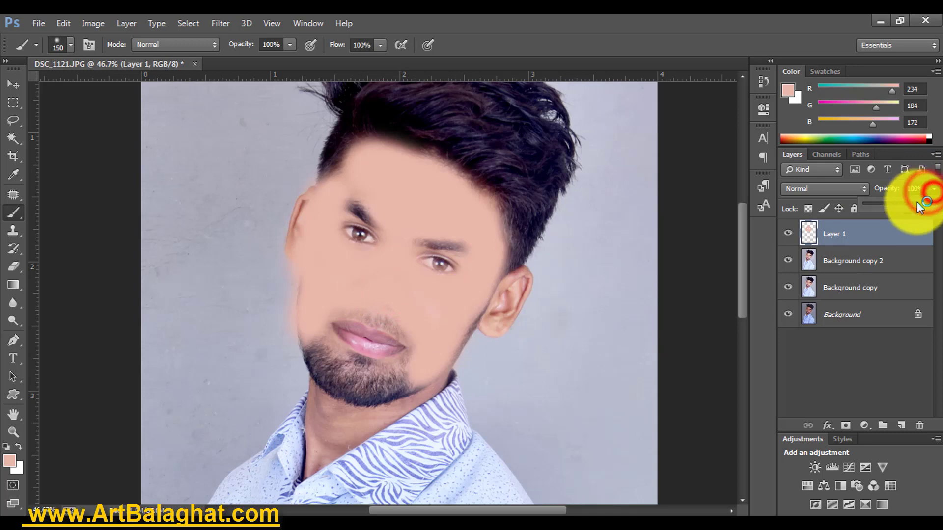
Blend Layer 1 as Soft Light at 76% opacity, then deselect all layers with the Move tool
{"action": "left_click_drag", "start_coordinate": [899, 201], "coordinate": [879, 201]}
{"action": "left_click", "coordinate": [845, 190]}
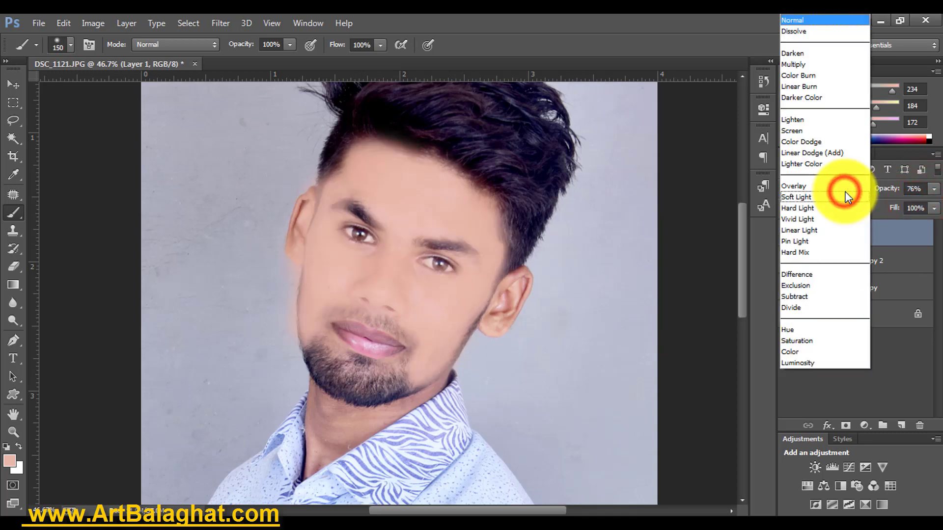
{"action": "left_click", "coordinate": [807, 199]}
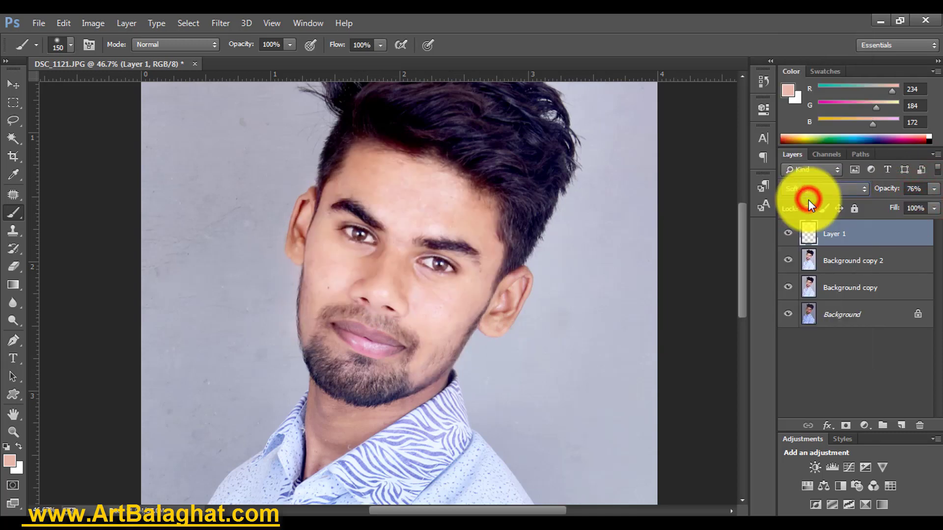
{"action": "left_click", "coordinate": [13, 84]}
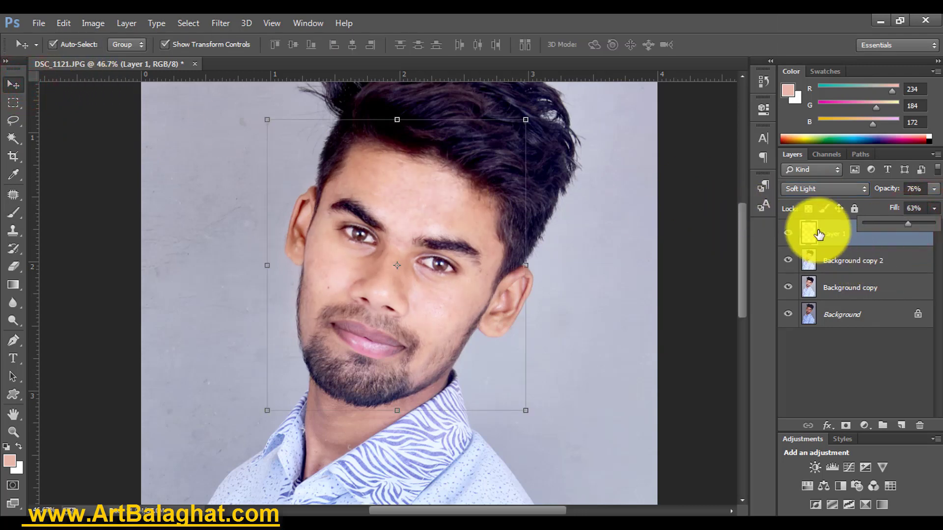
{"action": "left_click", "coordinate": [871, 384]}
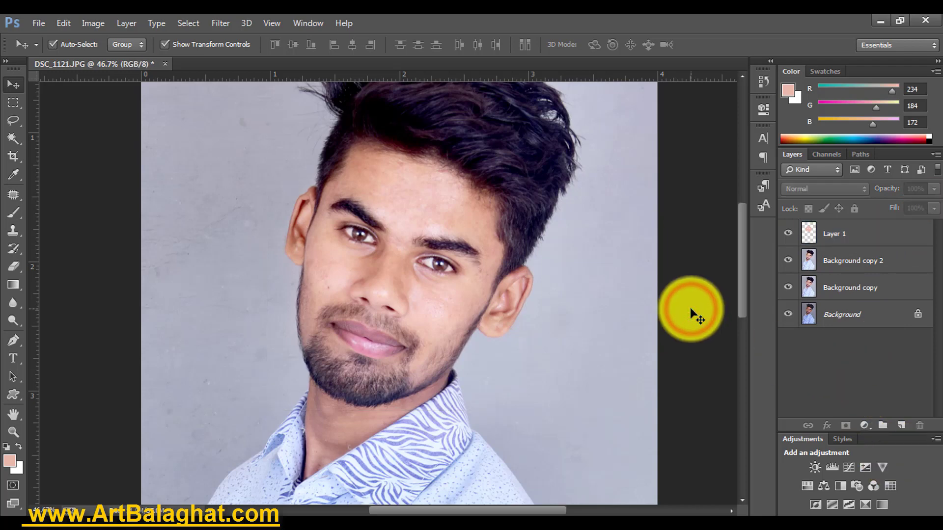
Stamp all visible layers into a new Layer 2 and toggle visibility of Layers 1 and 2 to compare
{"action": "key", "text": "ctrl+alt+shift+e"}
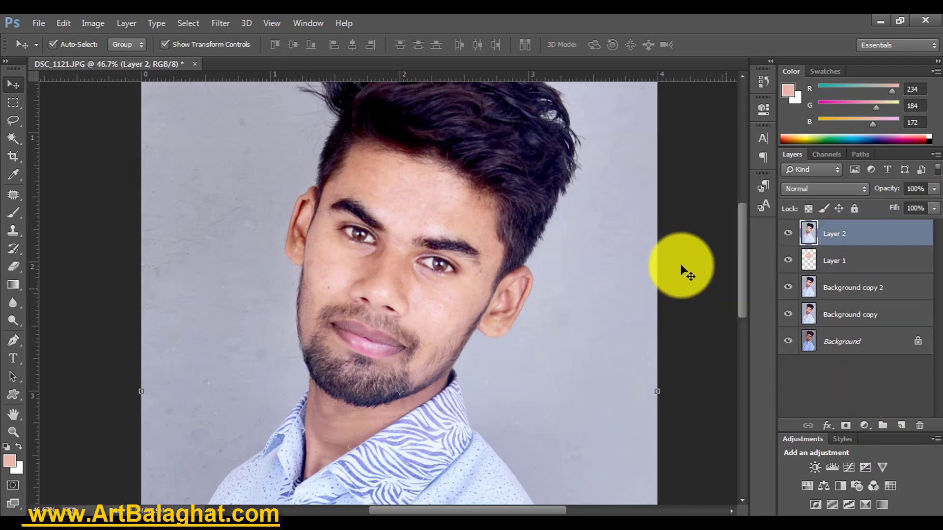
{"action": "left_click", "coordinate": [788, 235]}
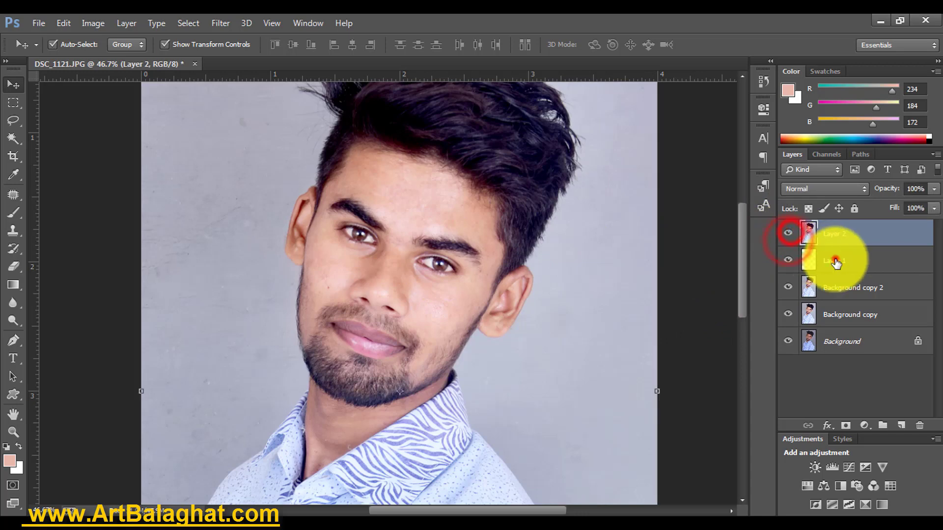
{"action": "left_click", "coordinate": [835, 258]}
{"action": "left_click", "coordinate": [788, 261]}
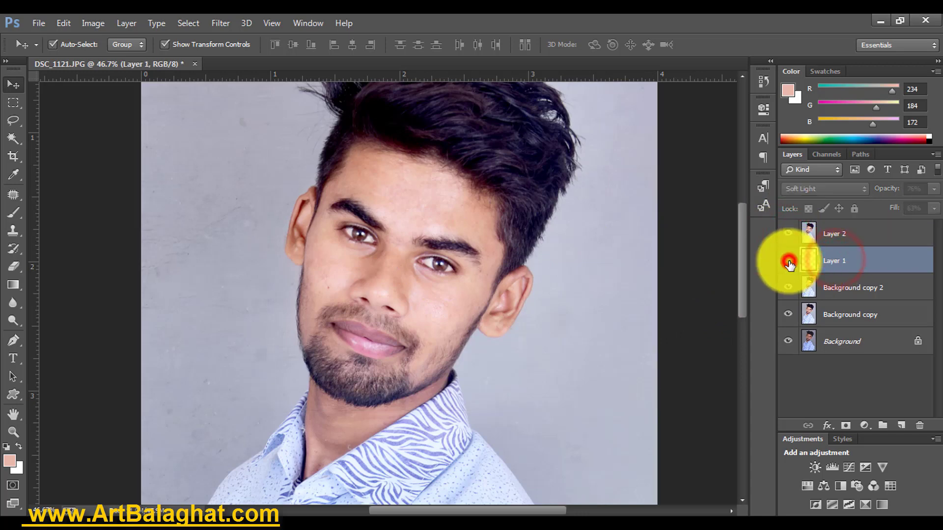
{"action": "left_click", "coordinate": [858, 232]}
{"action": "left_click", "coordinate": [789, 233]}
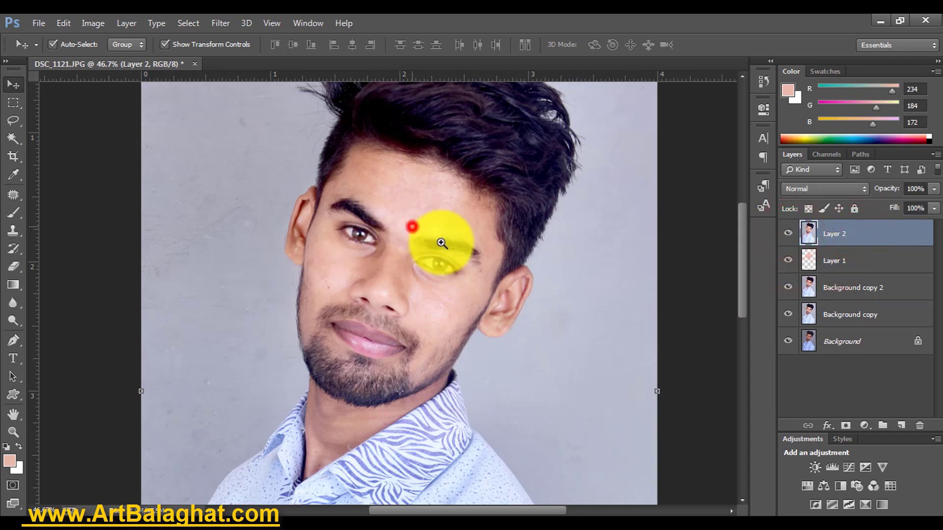
Set the Mixer Brush to 50% load, 80% mix and 50% flow
{"action": "left_click_drag", "start_coordinate": [417, 230], "coordinate": [436, 242]}
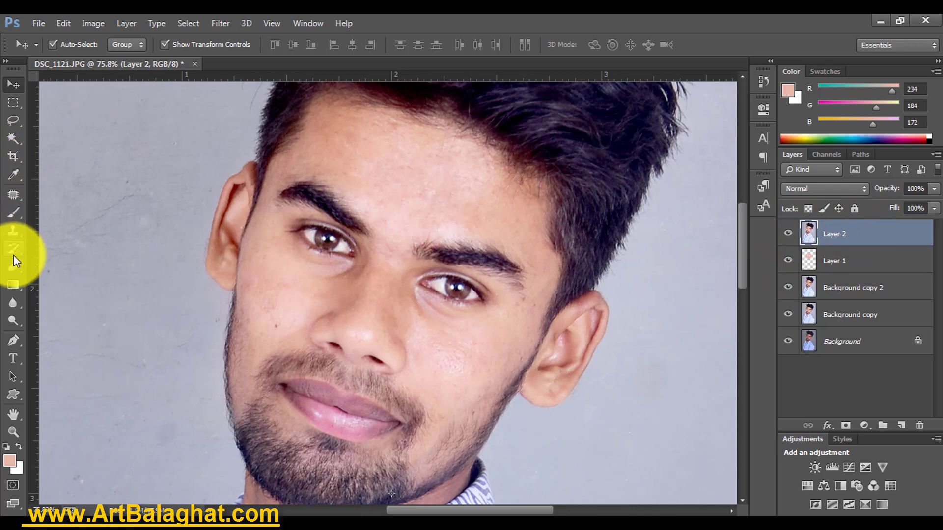
{"action": "right_click", "coordinate": [13, 213]}
{"action": "left_click", "coordinate": [61, 250]}
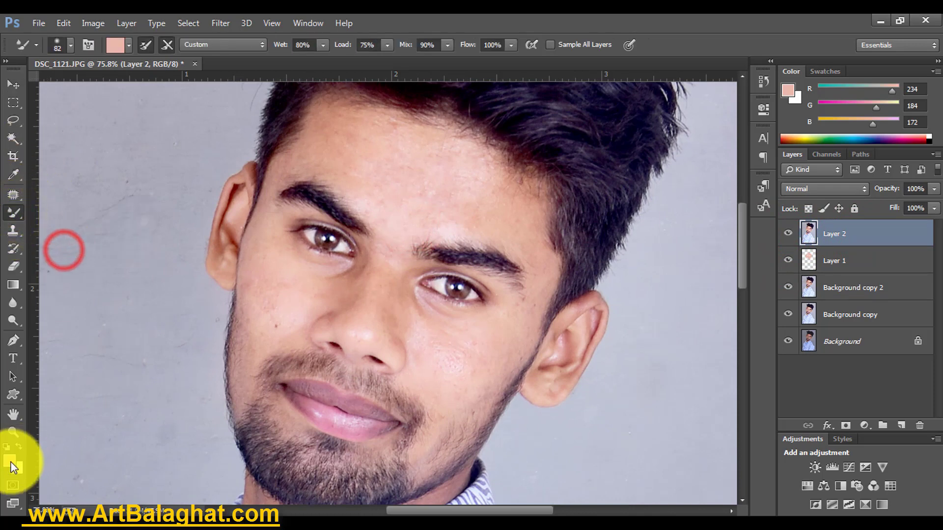
{"action": "left_click", "coordinate": [324, 45]}
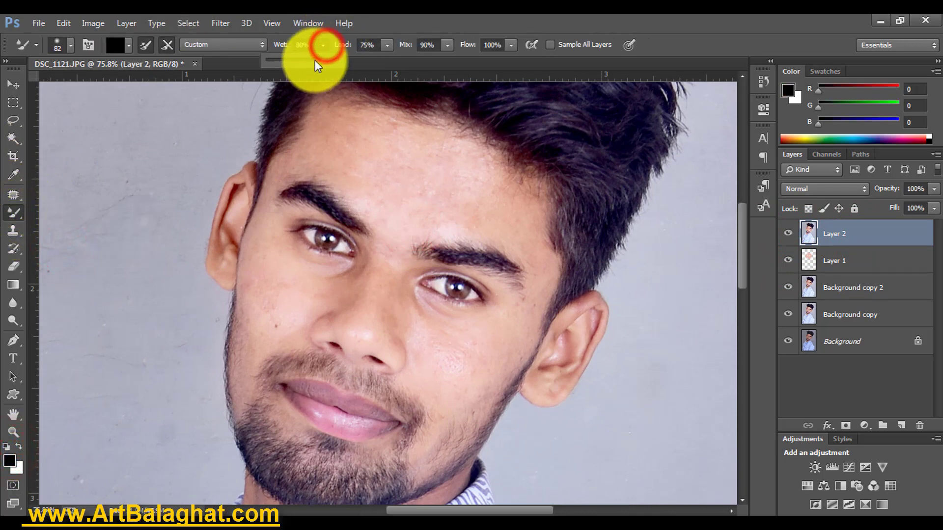
{"action": "left_click", "coordinate": [302, 45]}
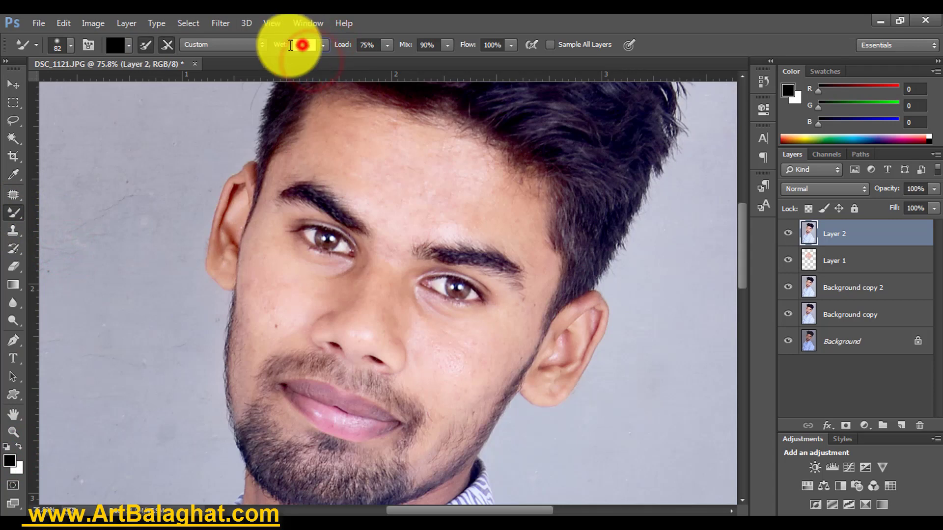
{"action": "type", "text": "50"}
{"action": "left_click", "coordinate": [369, 45]}
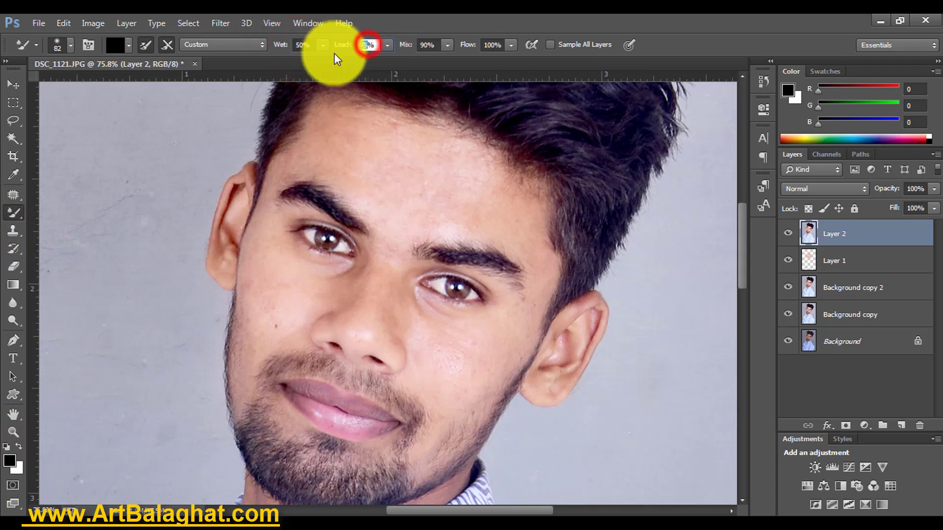
{"action": "type", "text": "50"}
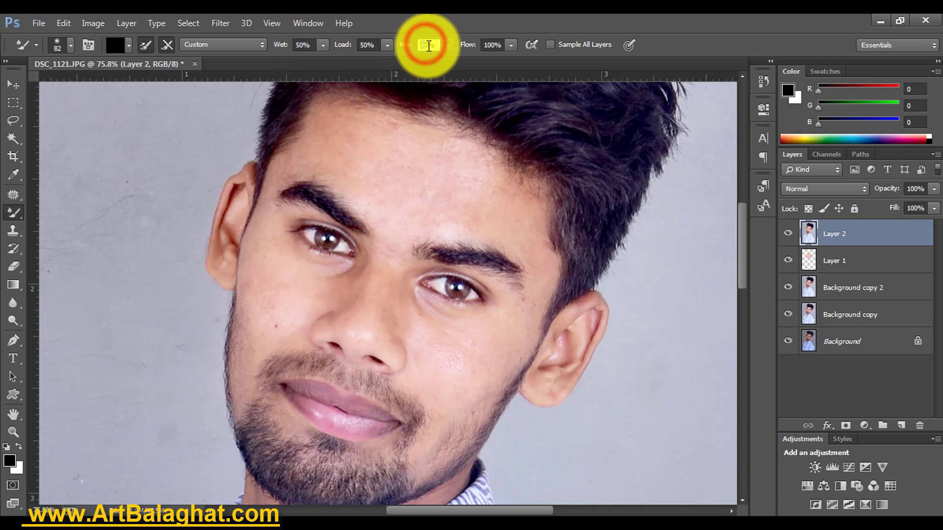
{"action": "type", "text": "80"}
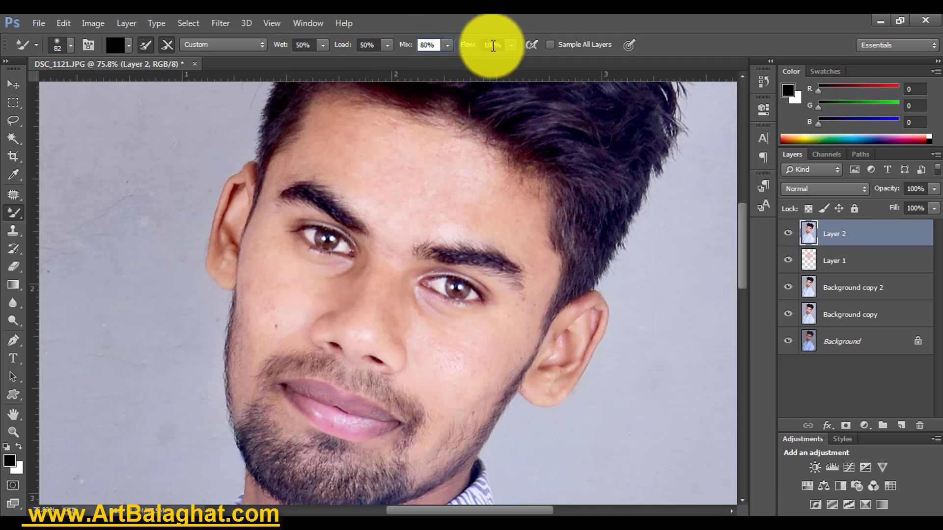
{"action": "left_click", "coordinate": [494, 46]}
{"action": "type", "text": "50"}
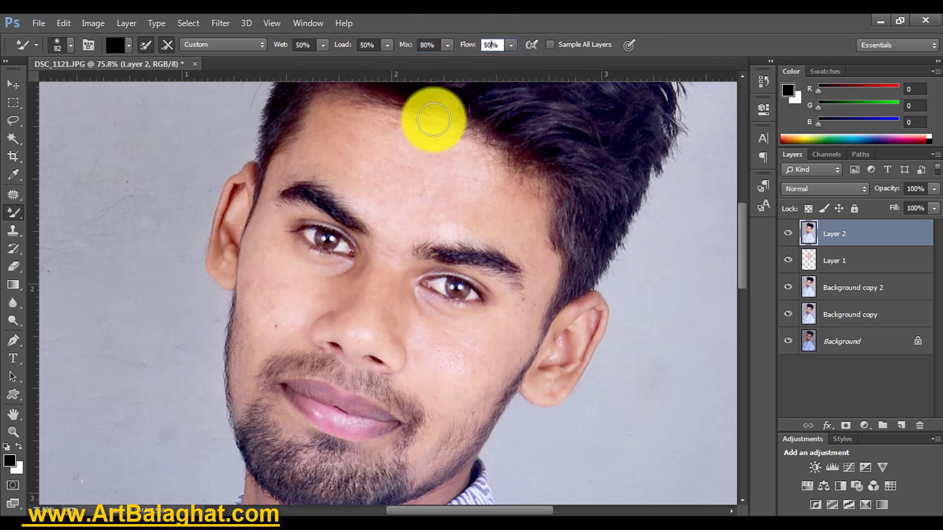
Smooth the forehead up to the hairline and start picking a new brush colour
{"action": "left_click", "coordinate": [364, 152]}
{"action": "mouse_move", "coordinate": [329, 118]}
{"action": "left_mouse_down"}
{"action": "mouse_move", "coordinate": [448, 140]}
{"action": "mouse_move", "coordinate": [284, 167]}
{"action": "mouse_move", "coordinate": [389, 198]}
{"action": "mouse_move", "coordinate": [453, 179]}
{"action": "left_mouse_up"}
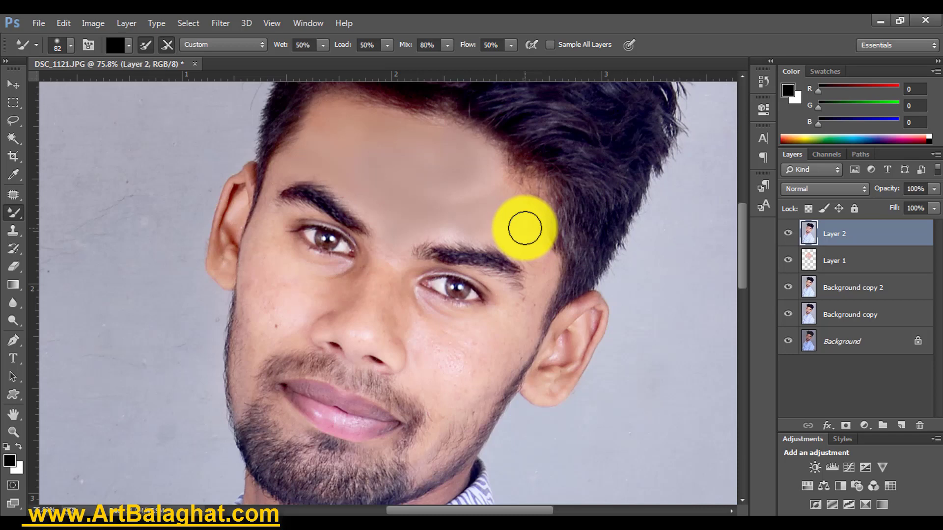
{"action": "left_click", "coordinate": [115, 44]}
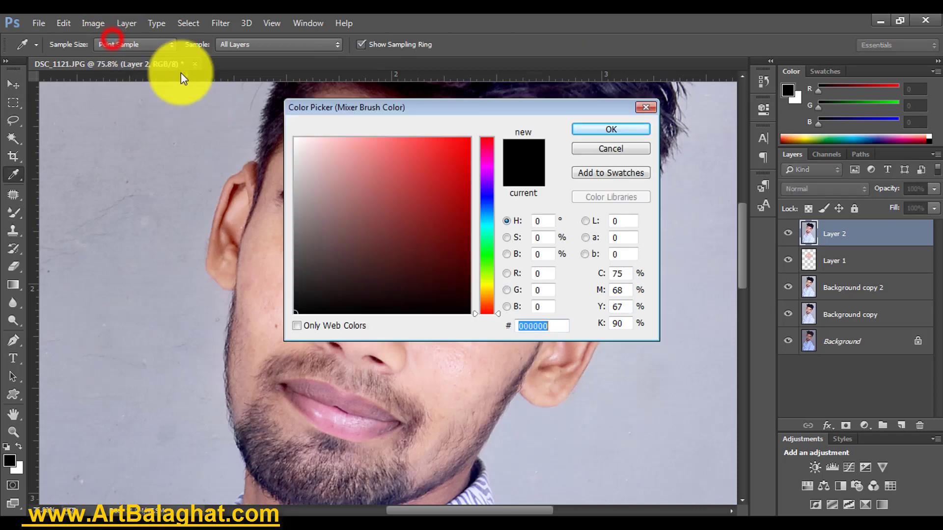
Confirm white, set flow to 26%, and smooth the upper forehead, left temple and left cheek
{"action": "left_click", "coordinate": [596, 129]}
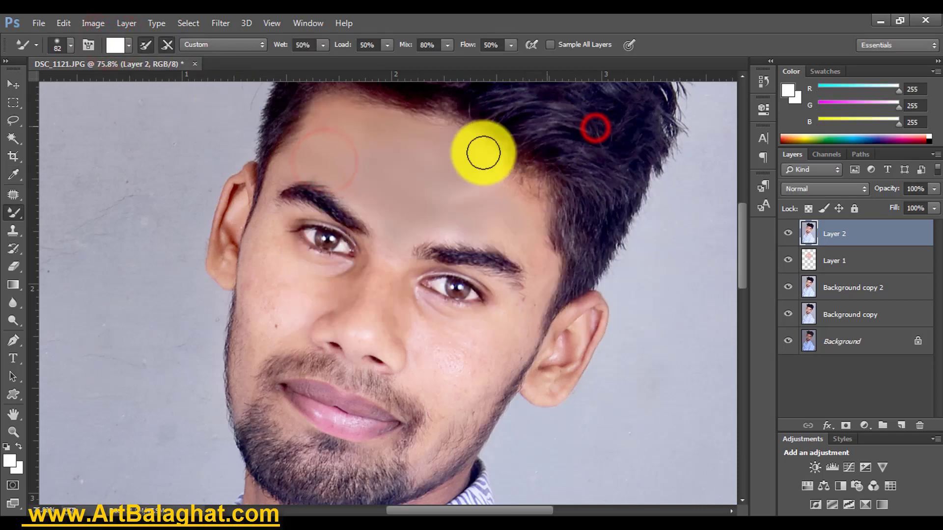
{"action": "left_click", "coordinate": [343, 126]}
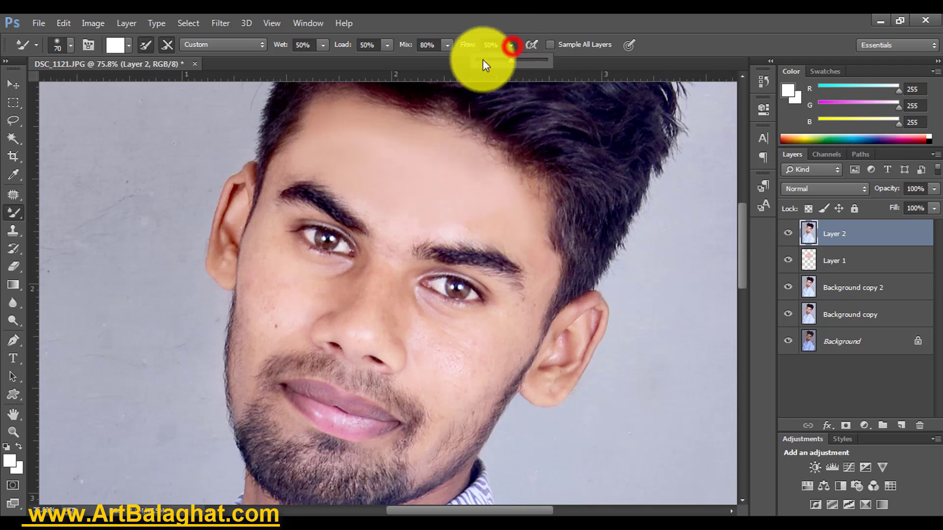
{"action": "left_click", "coordinate": [499, 230]}
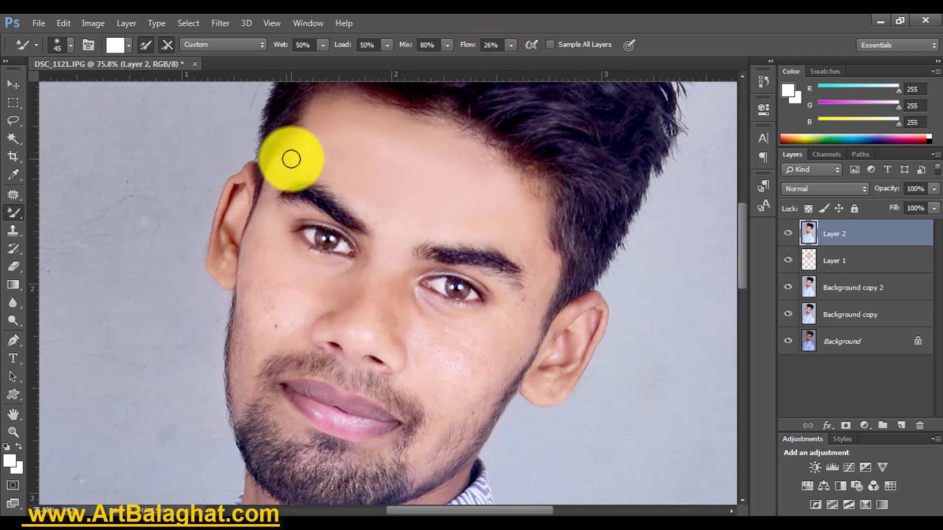
{"action": "mouse_move", "coordinate": [290, 155]}
{"action": "left_mouse_down"}
{"action": "mouse_move", "coordinate": [269, 178]}
{"action": "mouse_move", "coordinate": [337, 183]}
{"action": "left_mouse_up"}
{"action": "key", "text": "bracketright"}
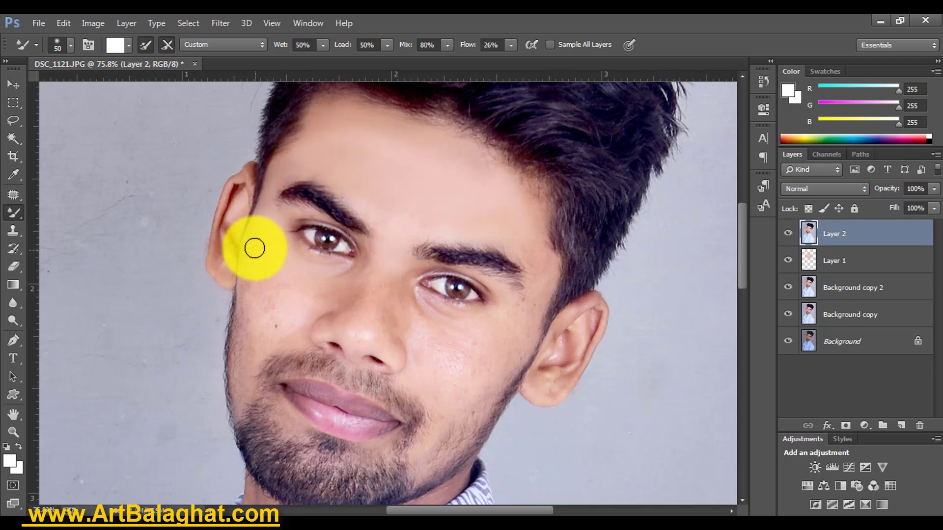
{"action": "left_click_drag", "start_coordinate": [254, 235], "coordinate": [249, 297]}
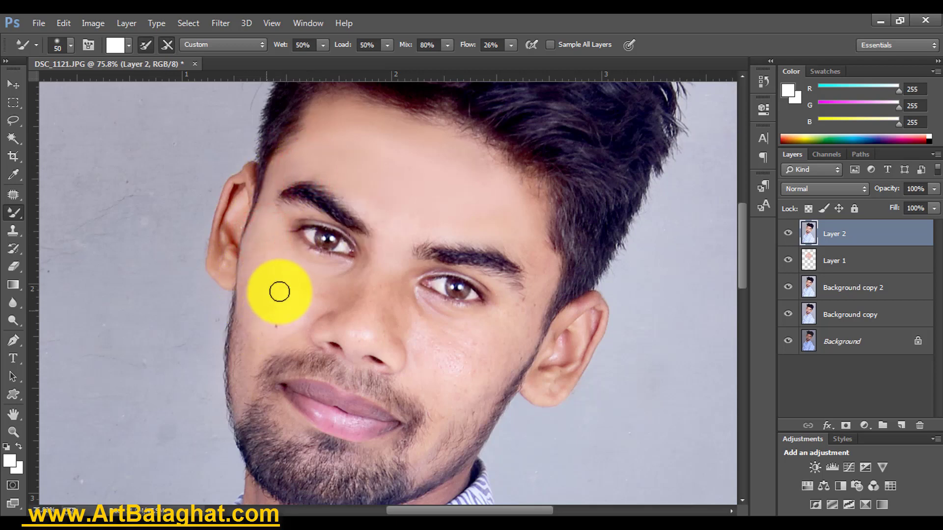
{"action": "mouse_move", "coordinate": [261, 251]}
{"action": "left_mouse_down"}
{"action": "mouse_move", "coordinate": [253, 290]}
{"action": "mouse_move", "coordinate": [317, 294]}
{"action": "left_mouse_up"}
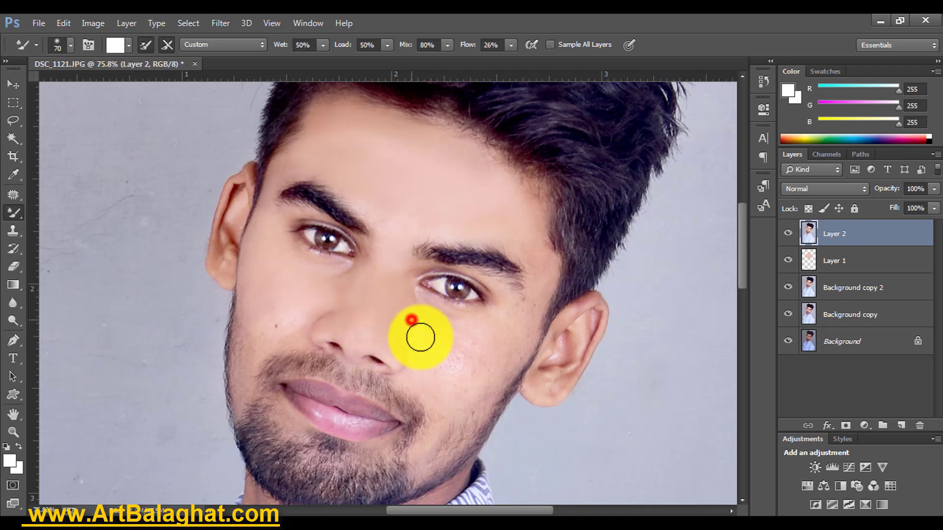
Smooth beside the nose, the right temple, near the right ear, the right chin and under the eye
{"action": "mouse_move", "coordinate": [447, 340]}
{"action": "left_mouse_down"}
{"action": "mouse_move", "coordinate": [449, 348]}
{"action": "mouse_move", "coordinate": [420, 332]}
{"action": "left_mouse_up"}
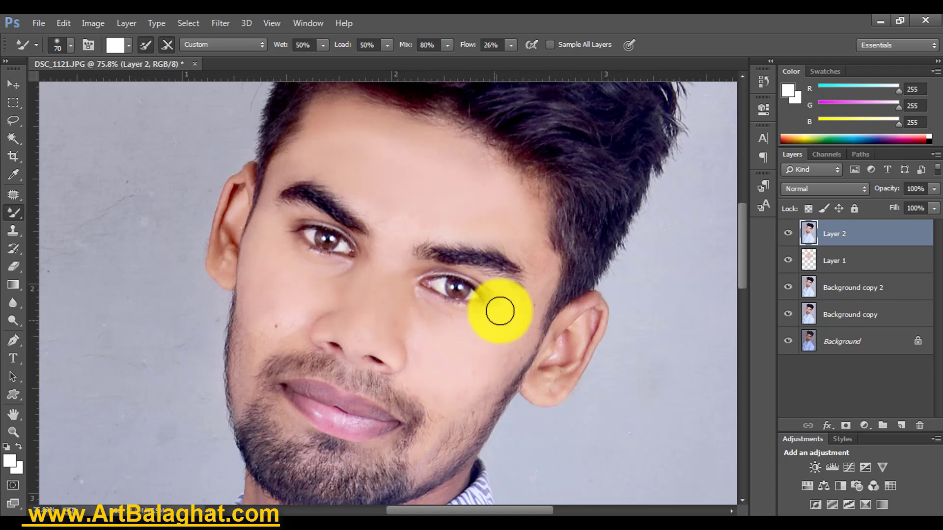
{"action": "key", "text": "bracketleft"}
{"action": "key", "text": "bracketleft"}
{"action": "left_click", "coordinate": [540, 248]}
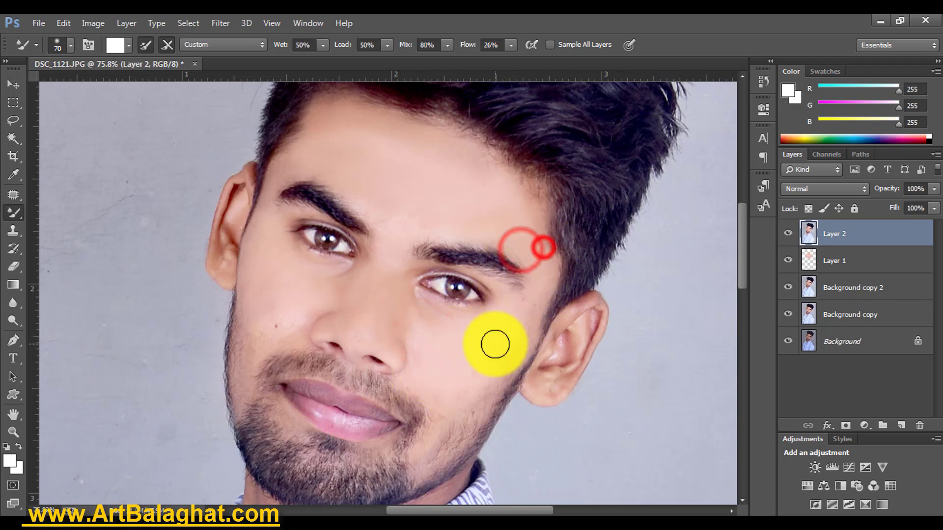
{"action": "left_click", "coordinate": [533, 301]}
{"action": "key", "text": "bracketleft"}
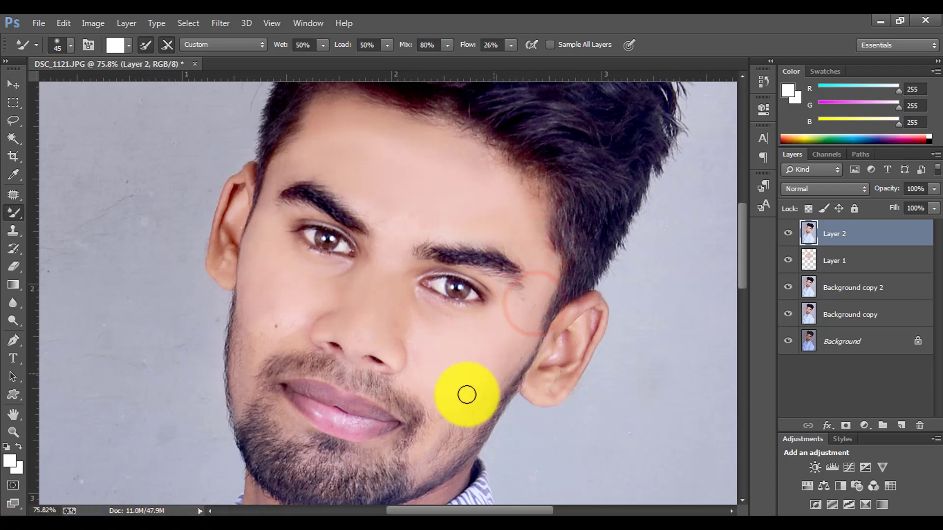
{"action": "left_click_drag", "start_coordinate": [442, 400], "coordinate": [432, 417]}
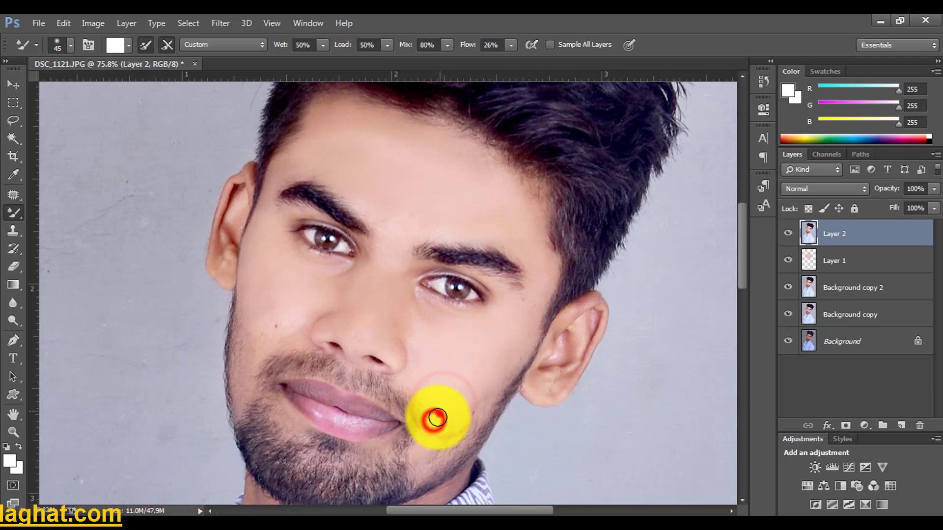
{"action": "left_click", "coordinate": [421, 341]}
Touch up between the eyebrows, beside the nose, the left cheek and along the chin
{"action": "key", "text": "bracketright"}
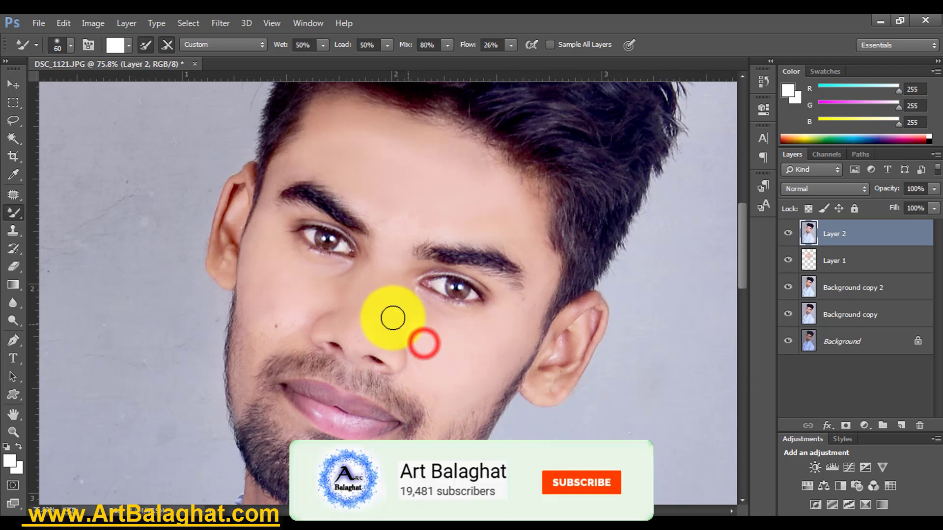
{"action": "left_click", "coordinate": [388, 246]}
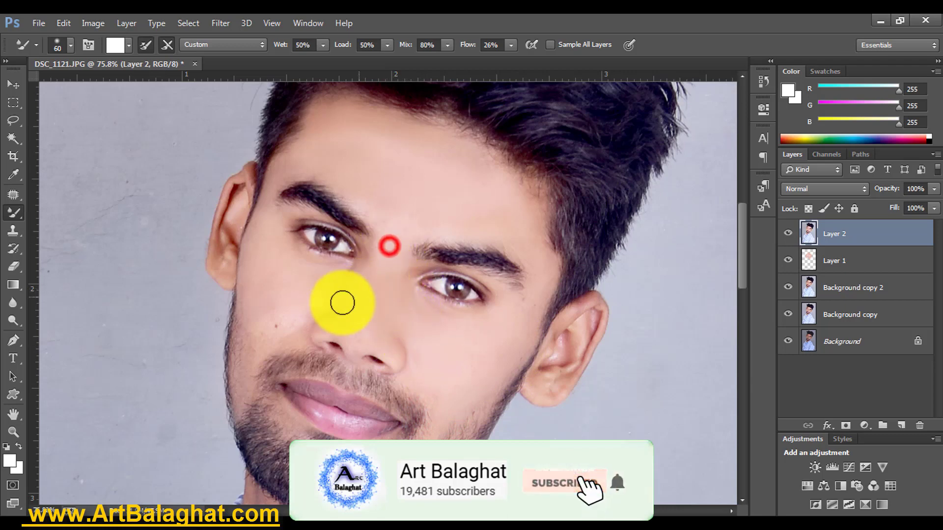
{"action": "left_click", "coordinate": [321, 310]}
{"action": "key", "text": "bracketleft"}
{"action": "key", "text": "bracketleft"}
{"action": "left_click", "coordinate": [248, 325]}
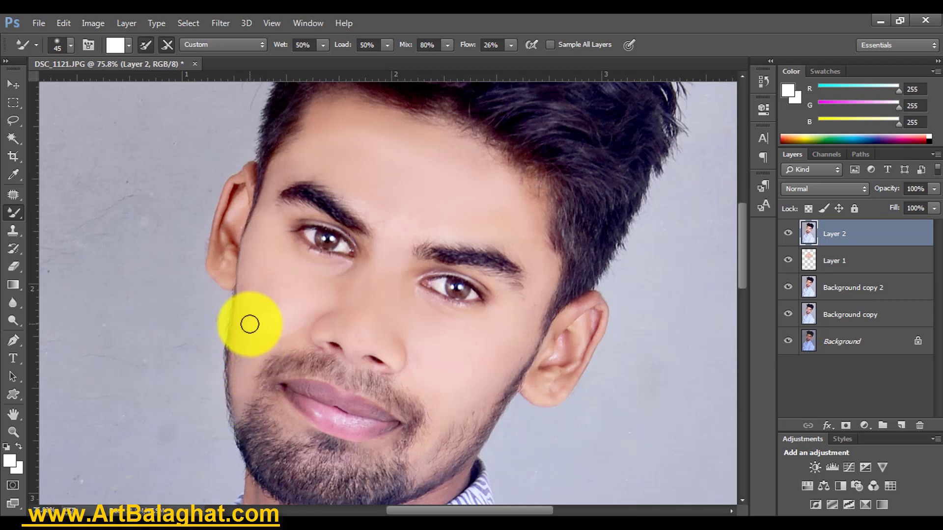
{"action": "left_click", "coordinate": [441, 412]}
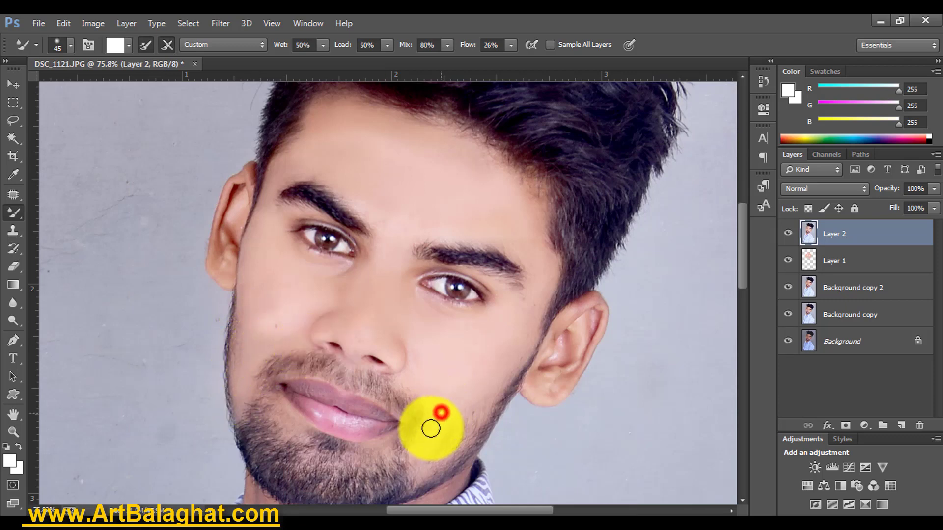
{"action": "left_click", "coordinate": [384, 444]}
{"action": "left_click", "coordinate": [304, 430]}
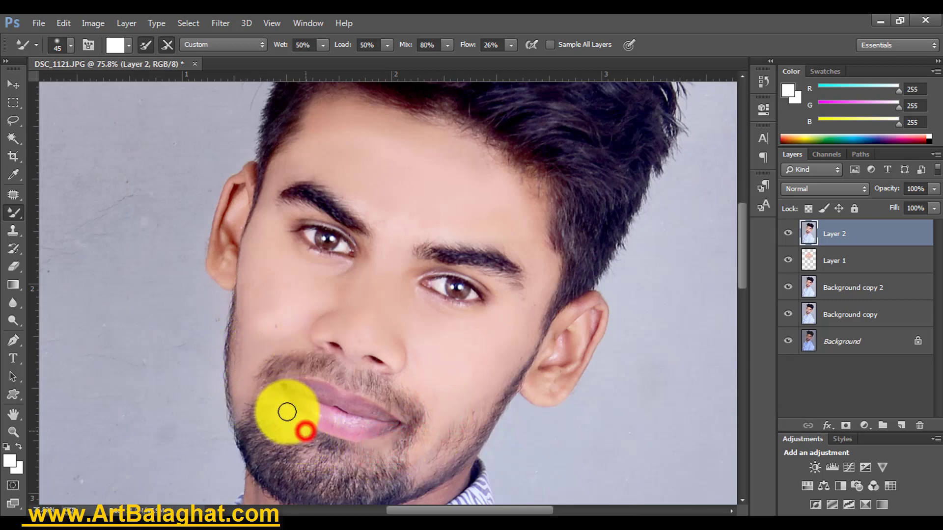
Fit the image and select the face skin with the Magic Wand
{"action": "key", "text": "v"}
{"action": "key", "text": "ctrl+0"}
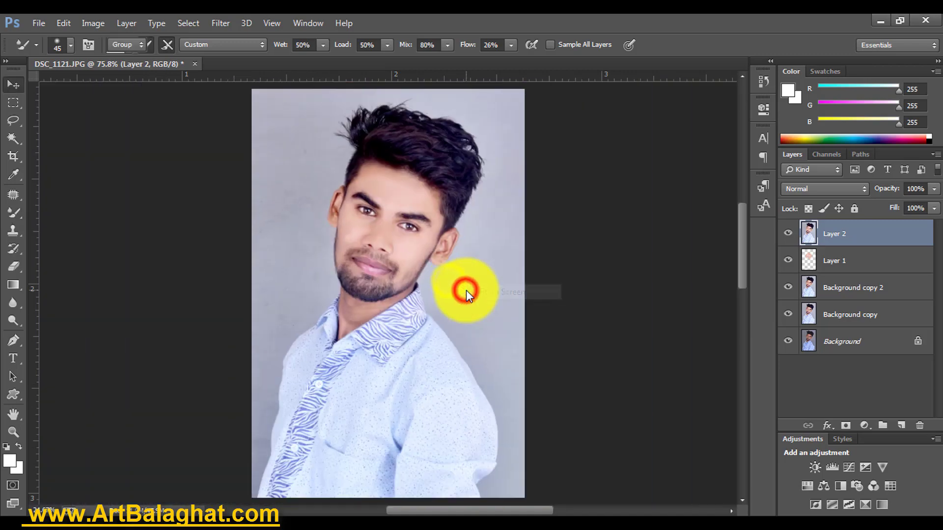
{"action": "left_click", "coordinate": [466, 290]}
{"action": "left_click", "coordinate": [382, 193]}
{"action": "key", "text": "w"}
{"action": "left_click", "coordinate": [330, 266]}
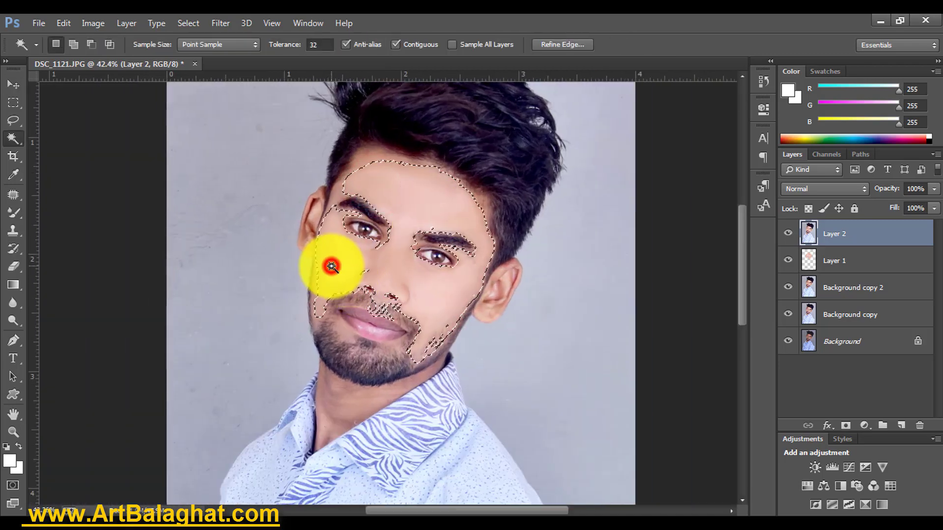
{"action": "left_click", "coordinate": [315, 245]}
{"action": "left_click", "coordinate": [329, 191]}
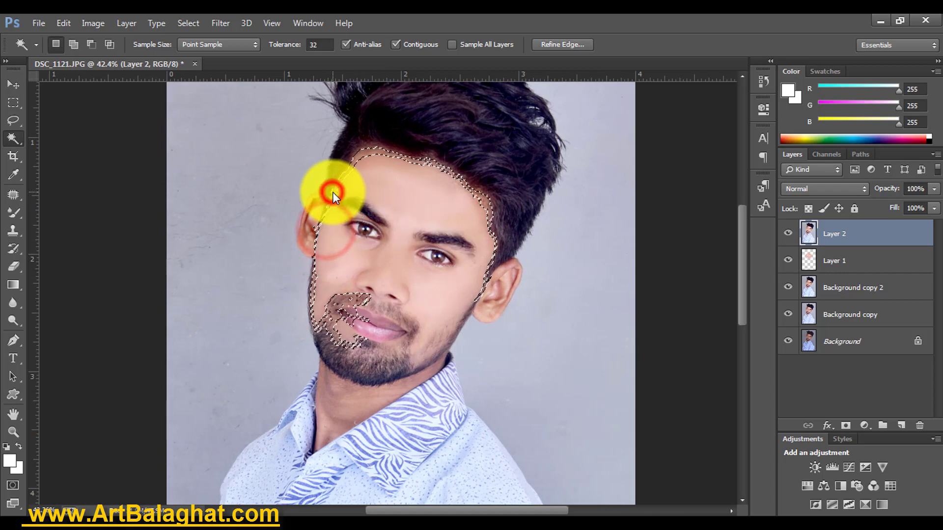
Feather the skin selection by 5 px
{"action": "left_click", "coordinate": [188, 23]}
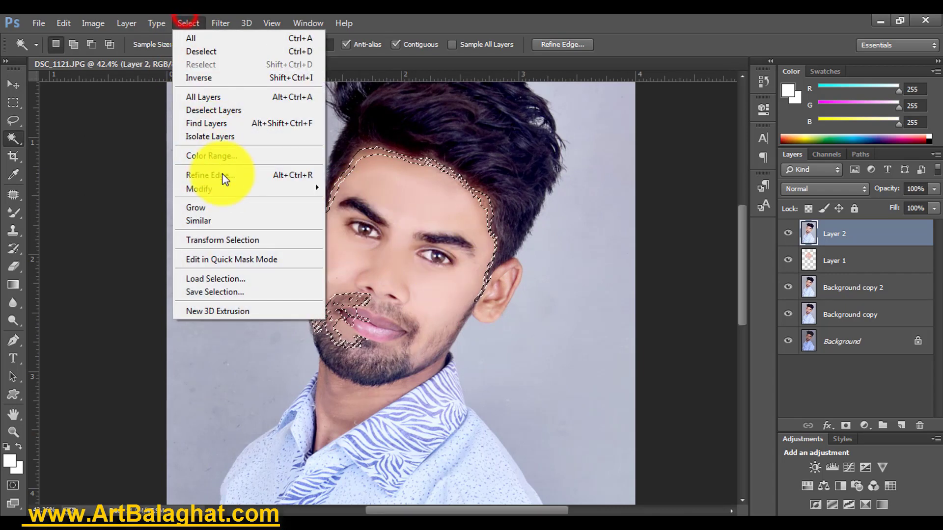
{"action": "left_click", "coordinate": [219, 188]}
{"action": "left_click", "coordinate": [352, 241]}
{"action": "type", "text": "5"}
{"action": "key", "text": "Return"}
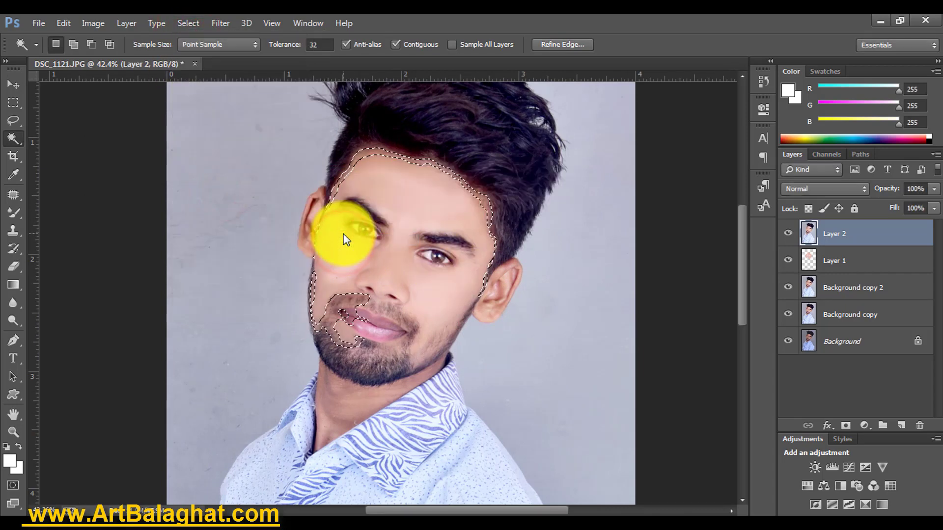
Brighten the selected skin's midtones with Levels, then clear the selection
{"action": "key", "text": "ctrl+l"}
{"action": "left_click_drag", "start_coordinate": [617, 200], "coordinate": [613, 199]}
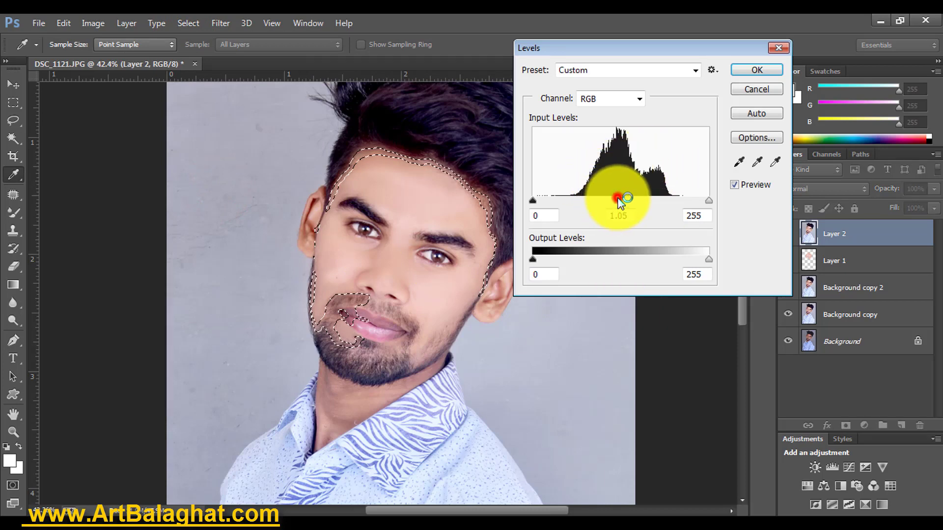
{"action": "key", "text": "Return"}
{"action": "key", "text": "m"}
{"action": "left_click_drag", "start_coordinate": [288, 139], "coordinate": [167, 102]}
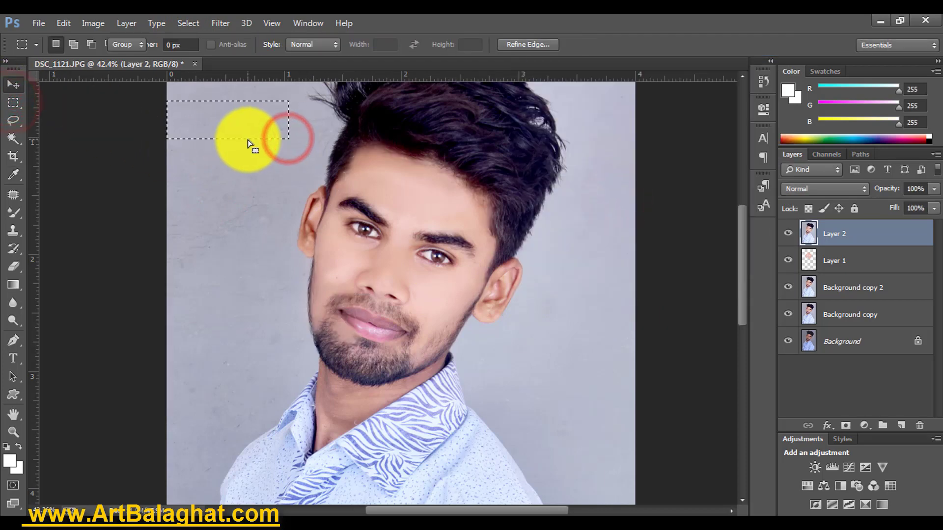
{"action": "key", "text": "v"}
{"action": "key", "text": "ctrl+d"}
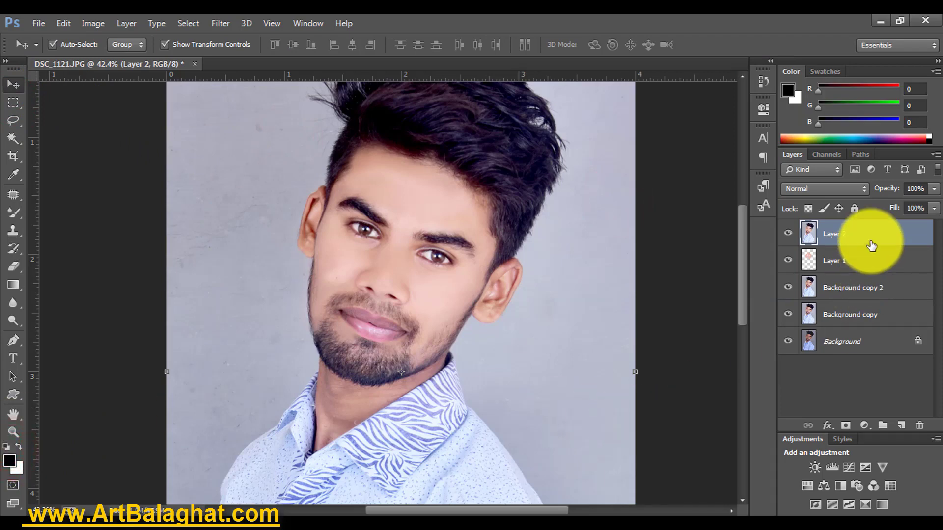
Move Background copy 2 above Layer 1 and raise Layer 2's opacity to 75%
{"action": "left_click", "coordinate": [844, 285]}
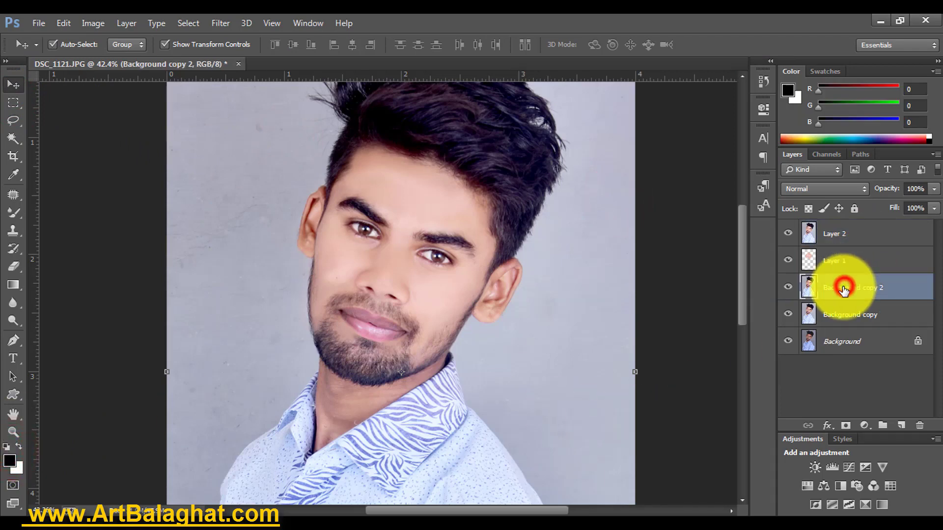
{"action": "left_click", "coordinate": [859, 235]}
{"action": "left_click", "coordinate": [861, 288]}
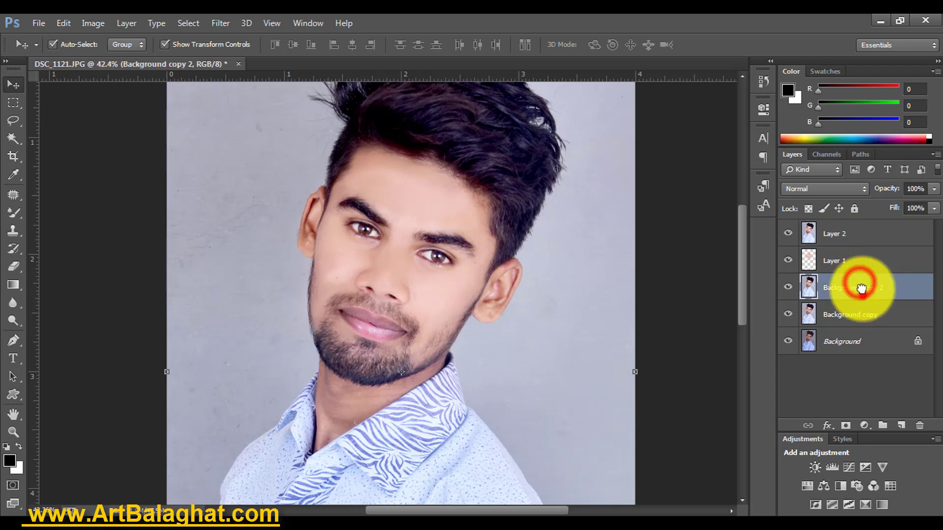
{"action": "left_click_drag", "start_coordinate": [862, 289], "coordinate": [848, 247]}
{"action": "left_click", "coordinate": [841, 226]}
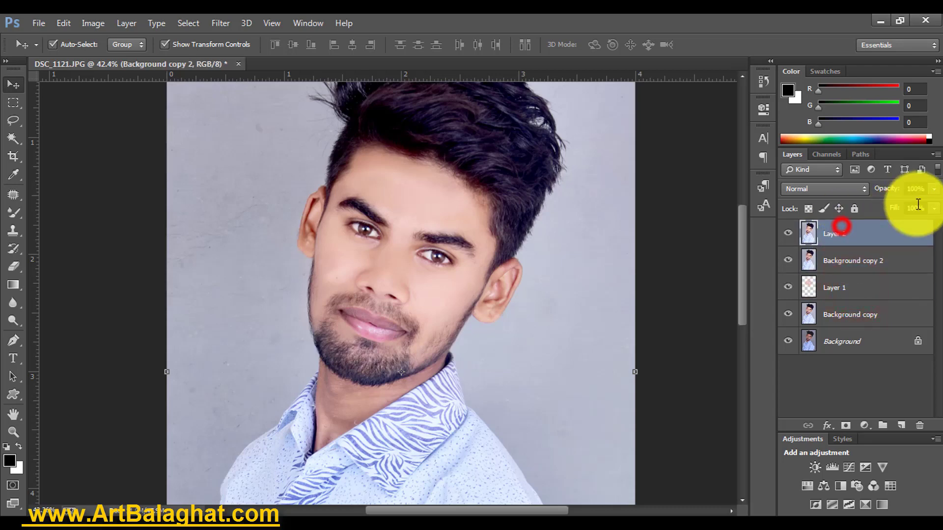
{"action": "left_click", "coordinate": [933, 189]}
{"action": "left_click_drag", "start_coordinate": [908, 203], "coordinate": [915, 204]}
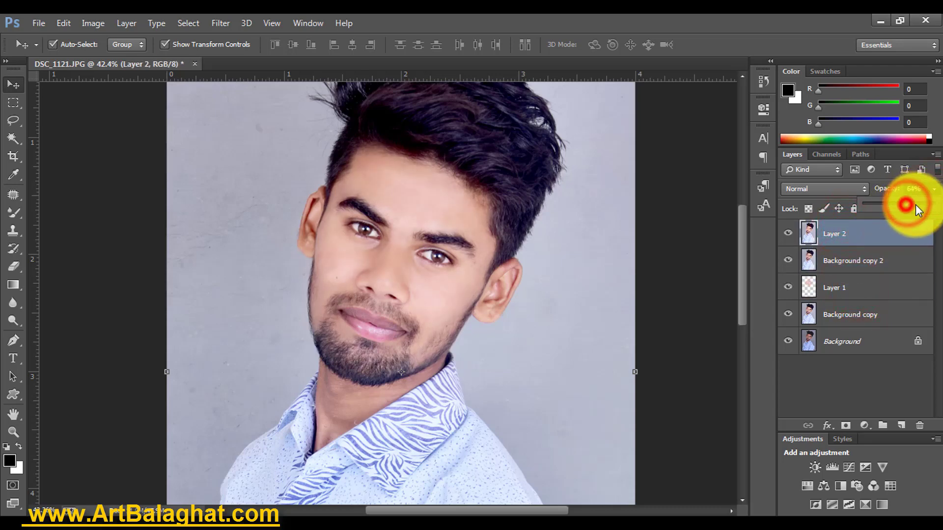
Apply Levels to Background copy 2, raising the black point and lowering the white point, then select it with Layer 2
{"action": "left_click", "coordinate": [862, 267]}
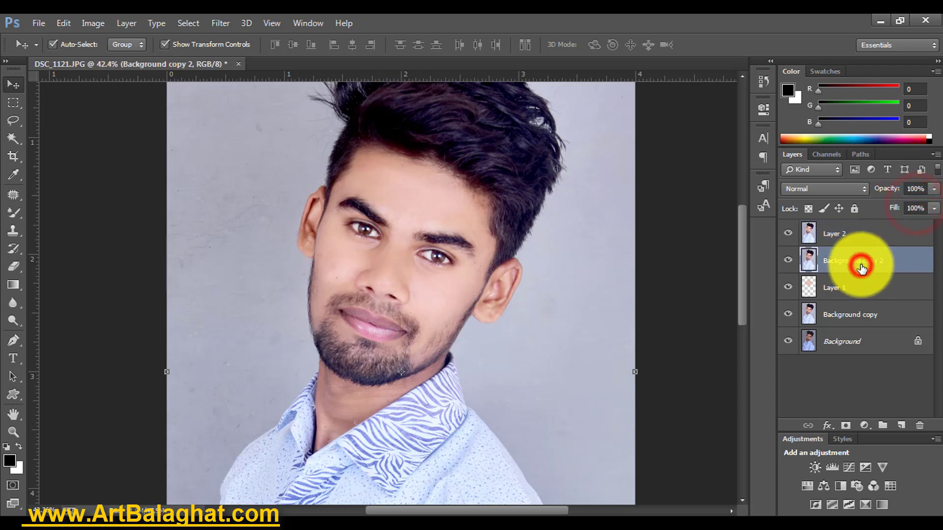
{"action": "key", "text": "ctrl+l"}
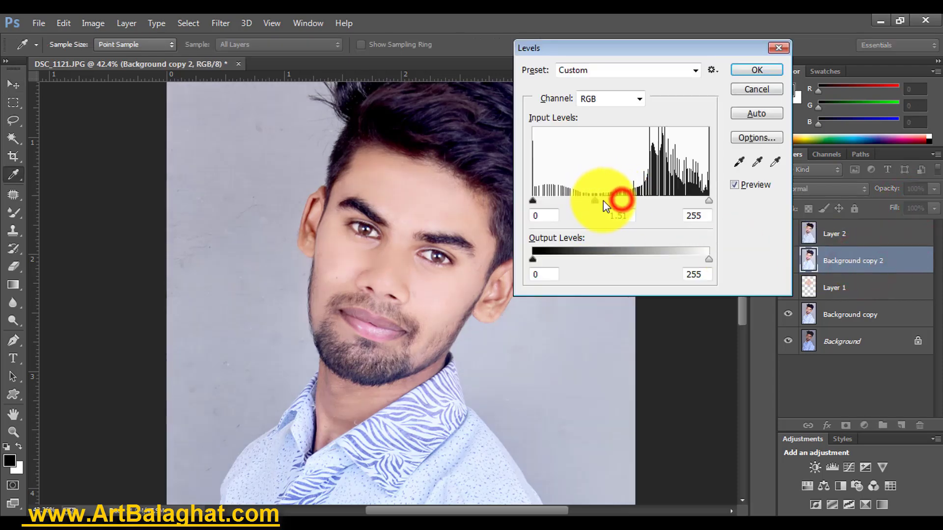
{"action": "left_click_drag", "start_coordinate": [533, 200], "coordinate": [539, 201]}
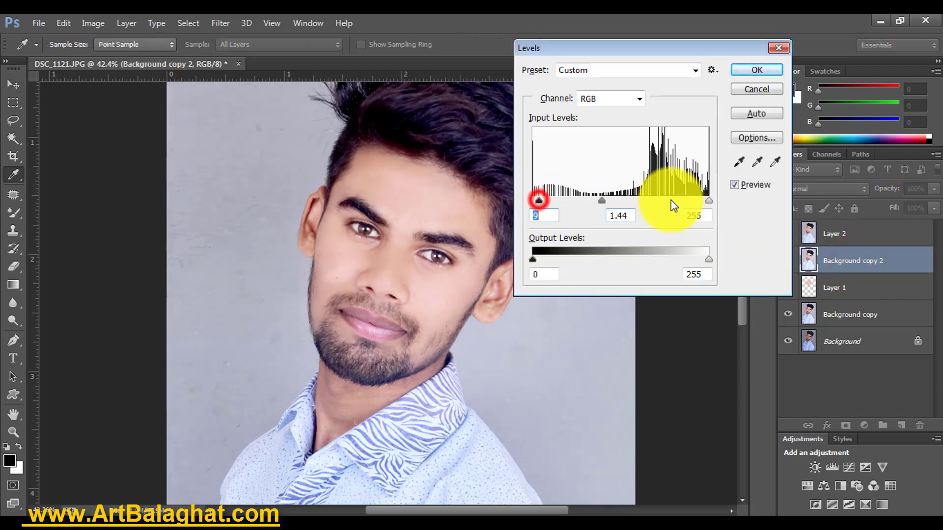
{"action": "mouse_move", "coordinate": [708, 200]}
{"action": "left_mouse_down"}
{"action": "mouse_move", "coordinate": [646, 200]}
{"action": "mouse_move", "coordinate": [692, 200]}
{"action": "left_mouse_up"}
{"action": "key", "text": "Return"}
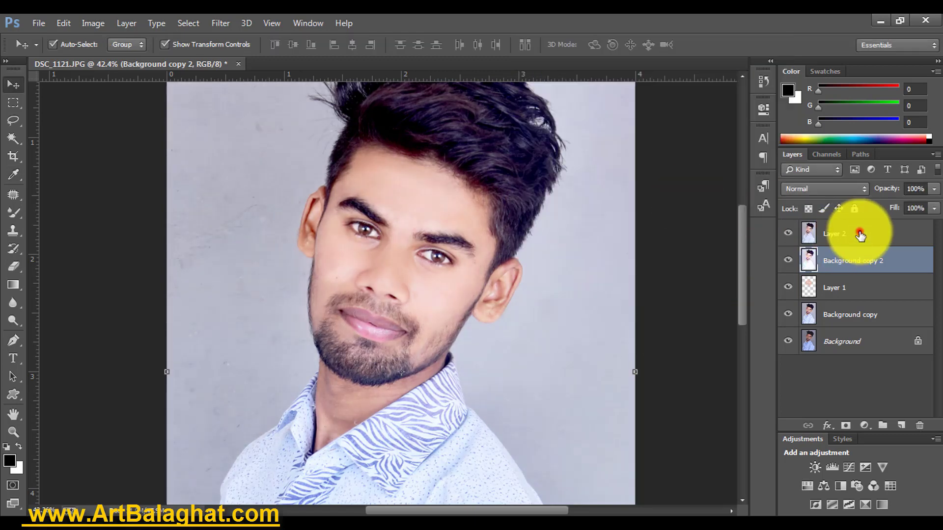
{"action": "right_click", "coordinate": [859, 232]}
{"action": "left_click", "coordinate": [909, 255]}
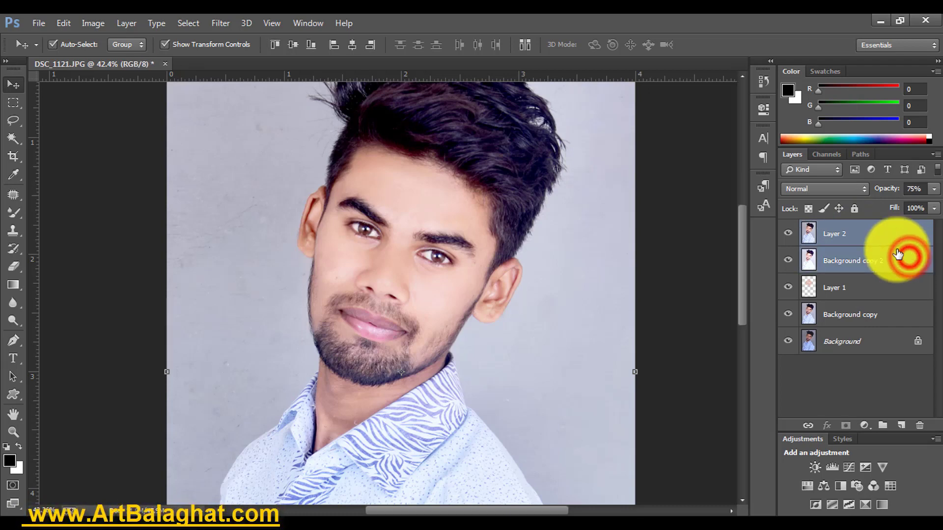
Cancel a trial rotation, then stamp visible layers into a new top Layer 3
{"action": "key", "text": "ctrl+t"}
{"action": "left_click_drag", "start_coordinate": [680, 211], "coordinate": [604, 196]}
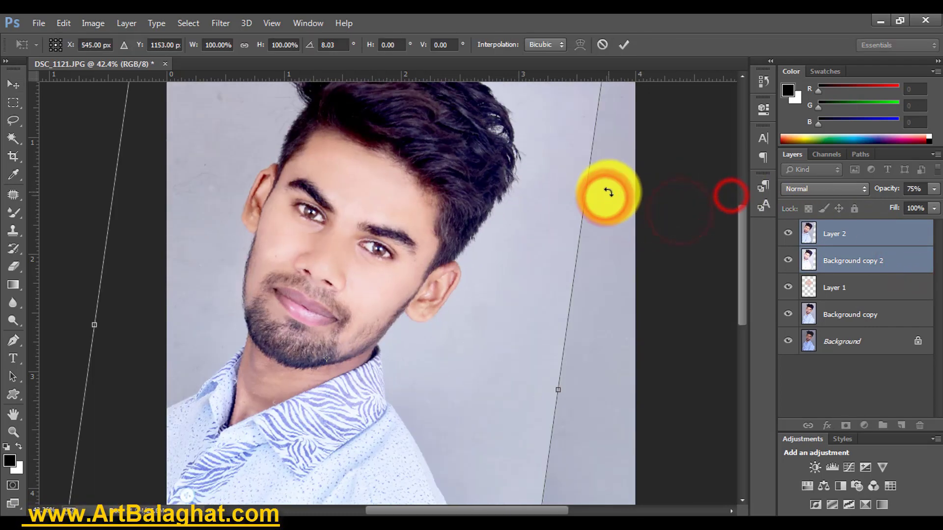
{"action": "key", "text": "Escape"}
{"action": "key", "text": "ctrl+alt+shift+e"}
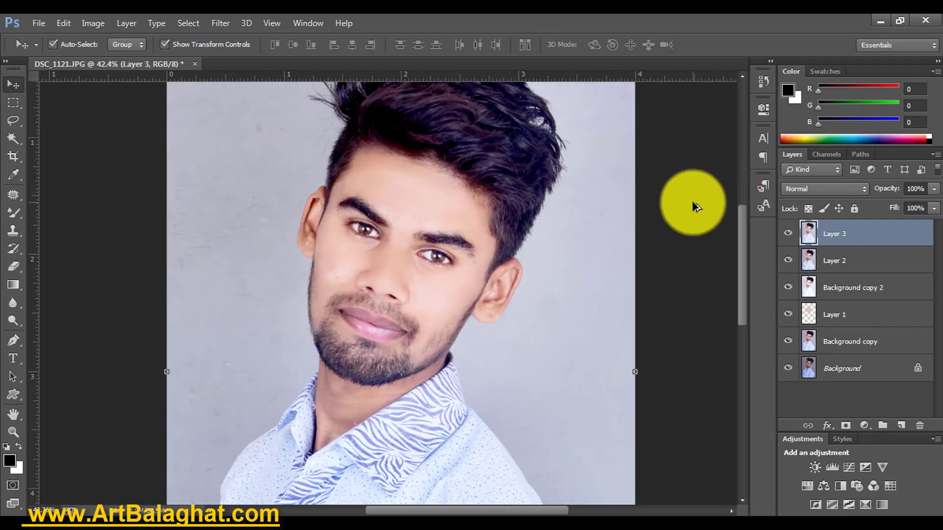
{"action": "left_click", "coordinate": [692, 204]}
{"action": "left_click", "coordinate": [565, 209]}
{"action": "key", "text": "ctrl+0"}
{"action": "scroll", "coordinate": [429, 237], "scroll_direction": "up", "scroll_amount": 5}
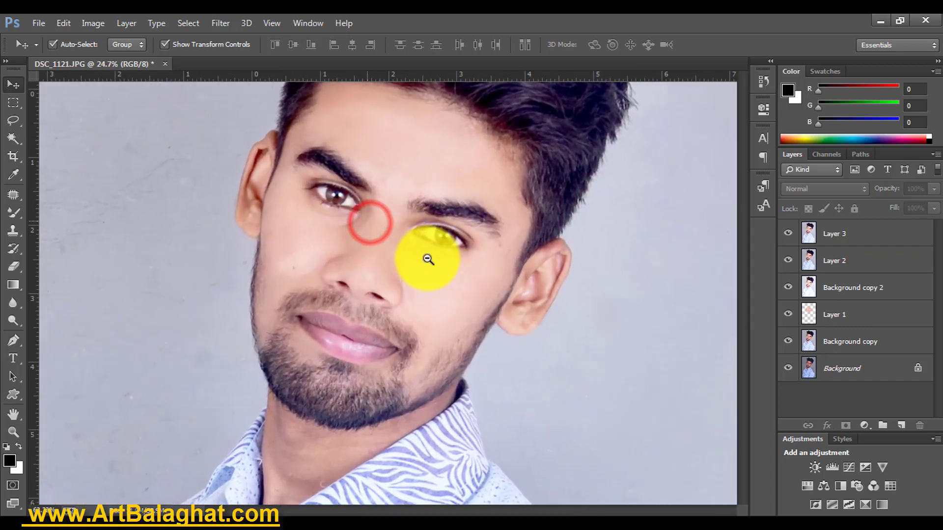
Clone-stamp at 60 px from clean cheek skin over blemishes on both cheeks and beside the nose
{"action": "key", "text": "s"}
{"action": "key", "text": "alt"}
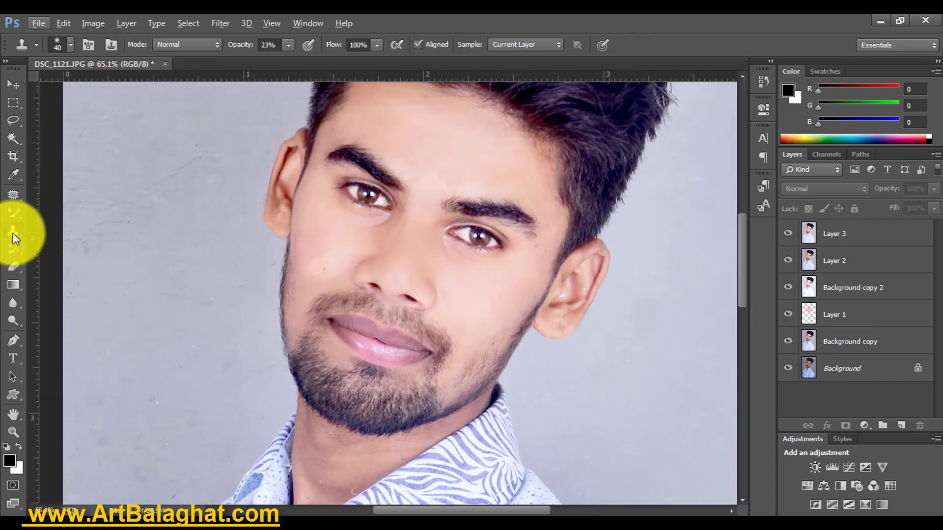
{"action": "right_click", "coordinate": [367, 250], "text": "ctrl"}
{"action": "left_click", "coordinate": [378, 252]}
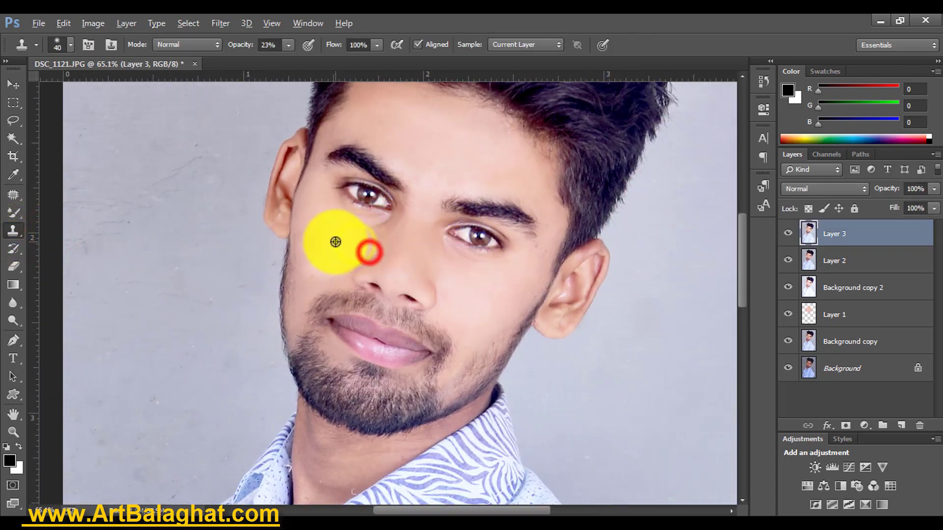
{"action": "key", "text": "bracketright"}
{"action": "key", "text": "bracketright"}
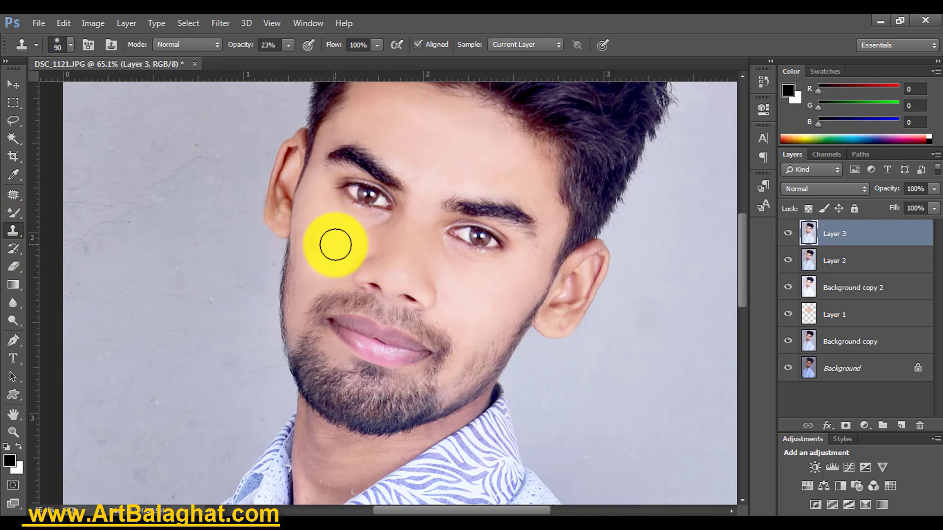
{"action": "left_click", "coordinate": [318, 250]}
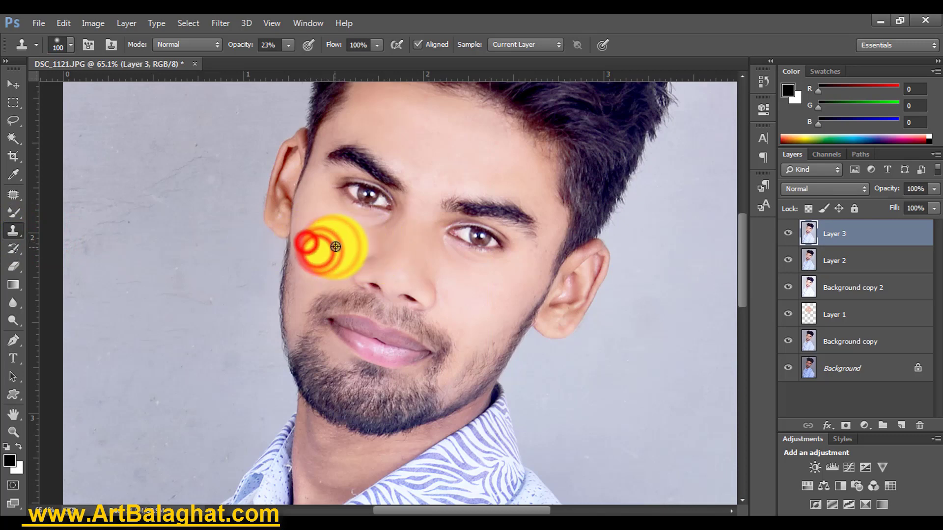
{"action": "left_click", "coordinate": [310, 243]}
{"action": "left_click_drag", "start_coordinate": [334, 236], "coordinate": [361, 231]}
{"action": "left_click", "coordinate": [364, 222]}
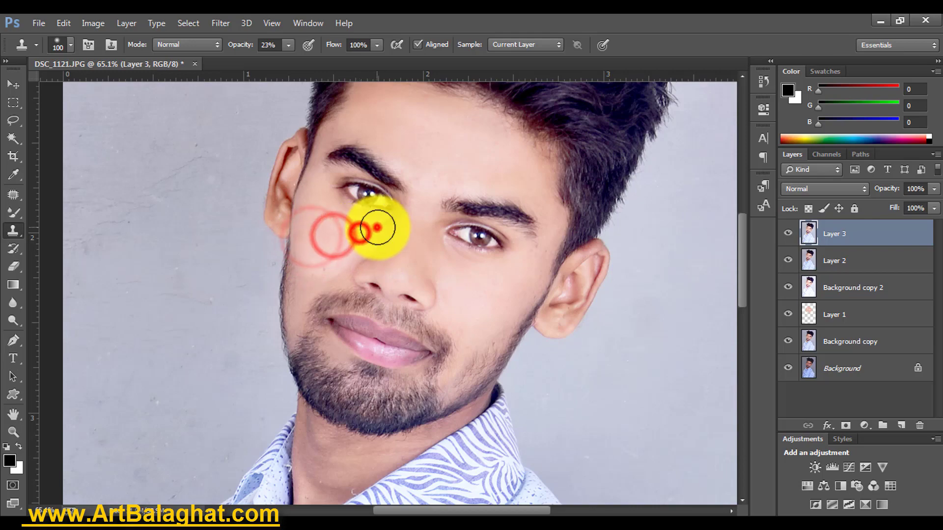
{"action": "left_click", "coordinate": [420, 238]}
{"action": "left_click", "coordinate": [492, 296]}
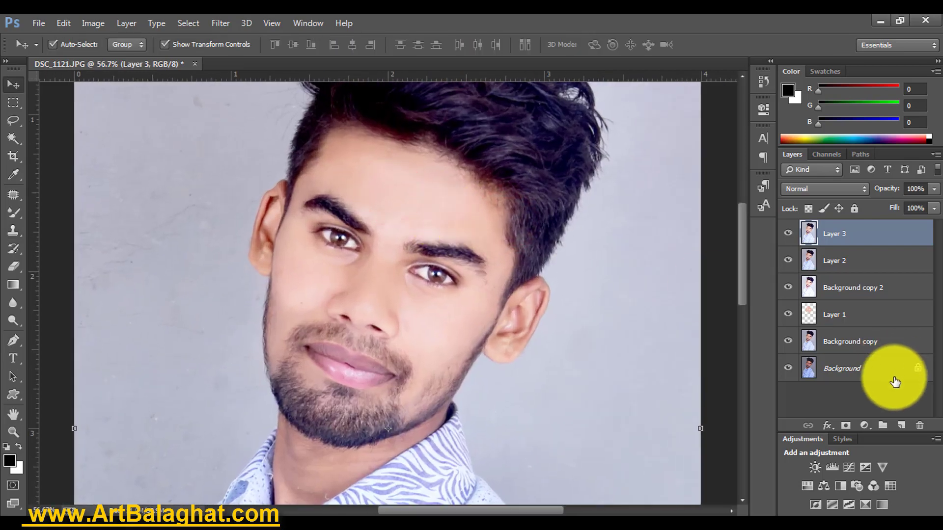
Duplicate Background as Background copy 3 above Layer 2 and nudge it down twice
{"action": "left_click", "coordinate": [883, 374]}
{"action": "key", "text": "ctrl+j"}
{"action": "left_click_drag", "start_coordinate": [853, 369], "coordinate": [847, 251]}
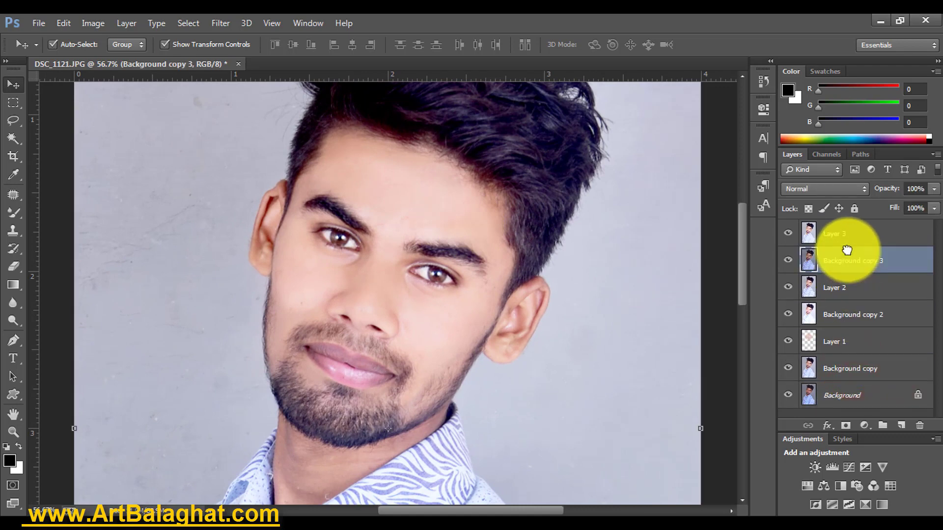
{"action": "key", "text": "shift+Down"}
{"action": "key", "text": "shift+Down"}
{"action": "key", "text": "shift+Down"}
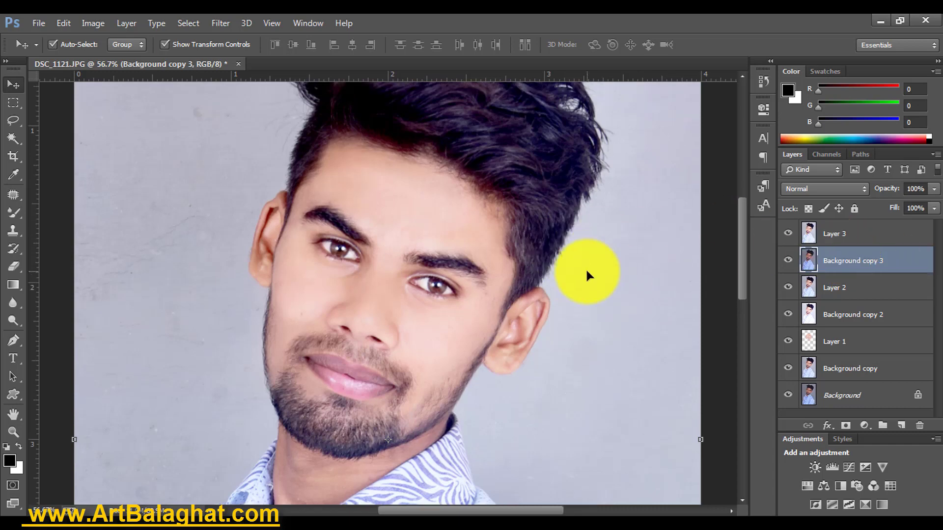
{"action": "key", "text": "shift+Down"}
{"action": "key", "text": "shift+Down"}
{"action": "key", "text": "shift+Down"}
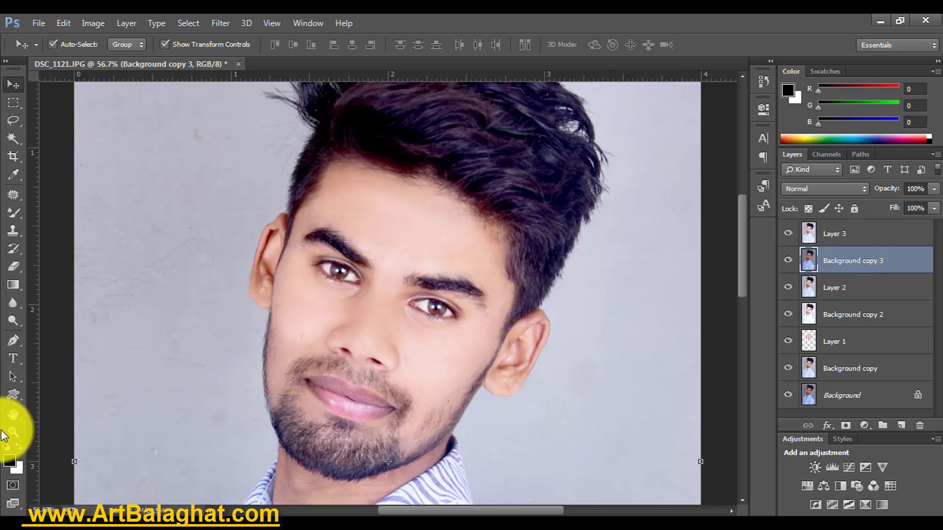
Zoom slightly in and browse the Noise and Other filters without applying any
{"action": "left_click", "coordinate": [13, 431]}
{"action": "left_click_drag", "start_coordinate": [432, 287], "coordinate": [441, 285]}
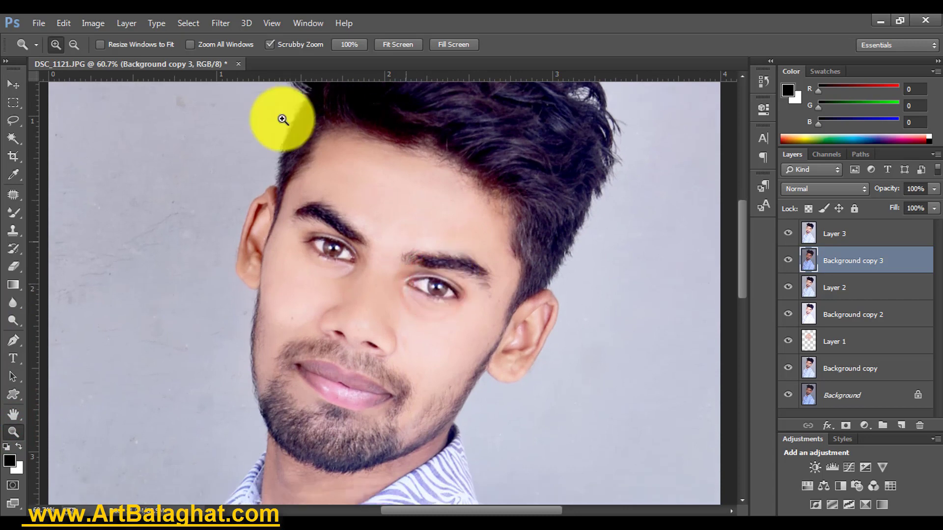
{"action": "left_click", "coordinate": [220, 23]}
{"action": "left_click", "coordinate": [255, 202]}
{"action": "left_click", "coordinate": [243, 278]}
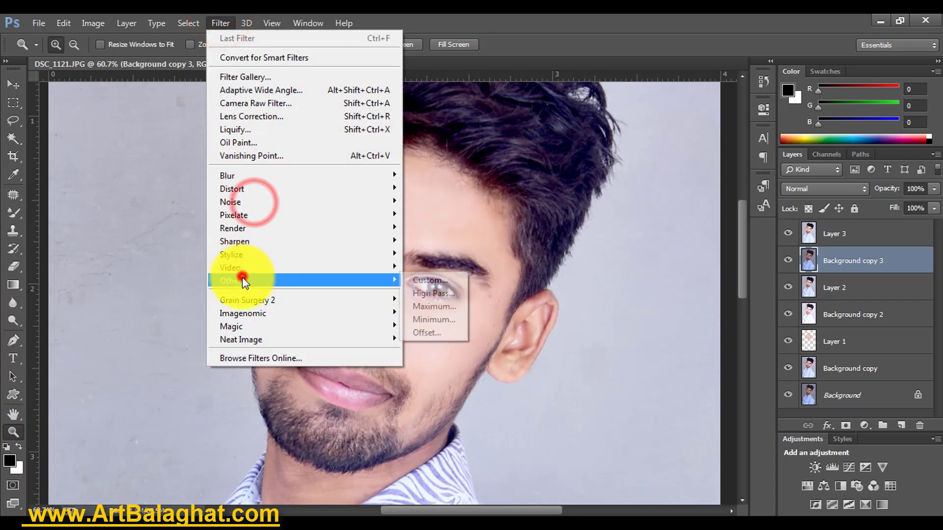
{"action": "left_click", "coordinate": [576, 15]}
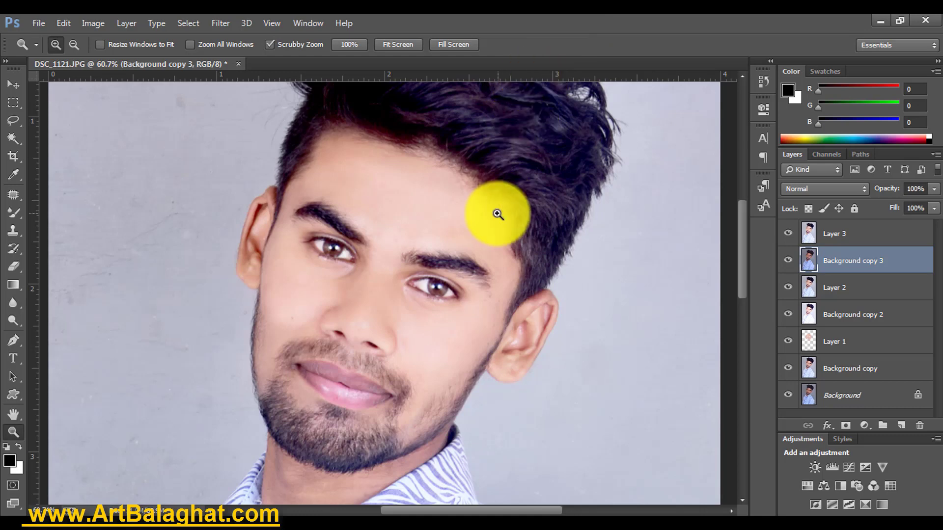
Toggle Layer 3 off and on to compare, then bring up the Image Adjustments menu
{"action": "scroll", "coordinate": [497, 214], "scroll_direction": "up", "scroll_amount": 1}
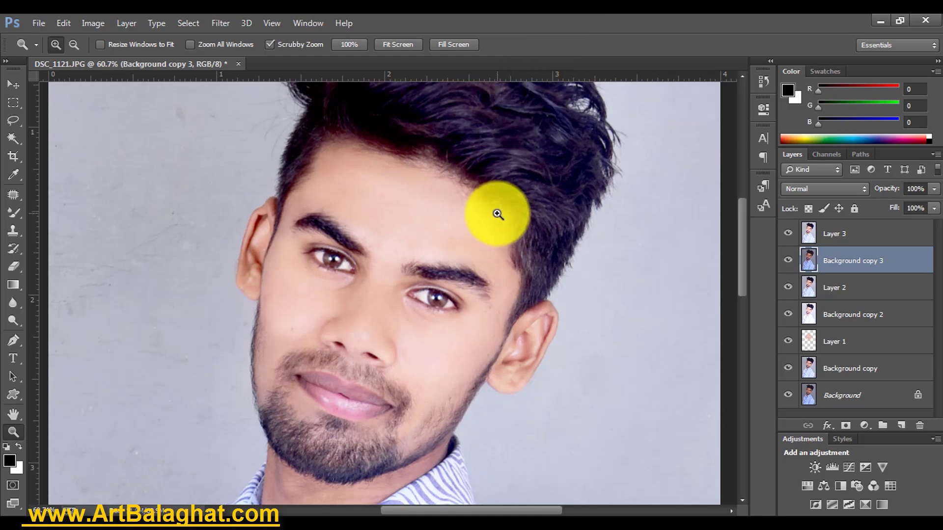
{"action": "left_click", "coordinate": [787, 234]}
{"action": "left_click", "coordinate": [787, 233]}
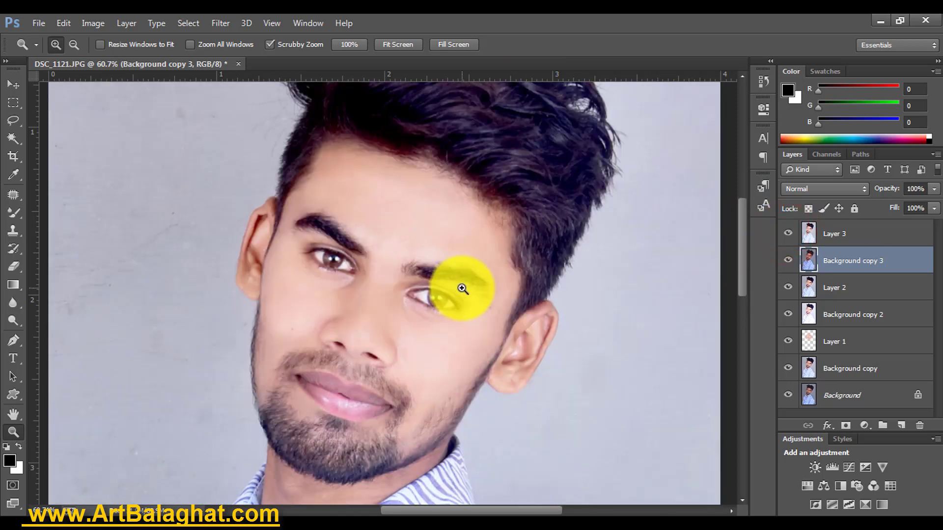
{"action": "left_click", "coordinate": [90, 22]}
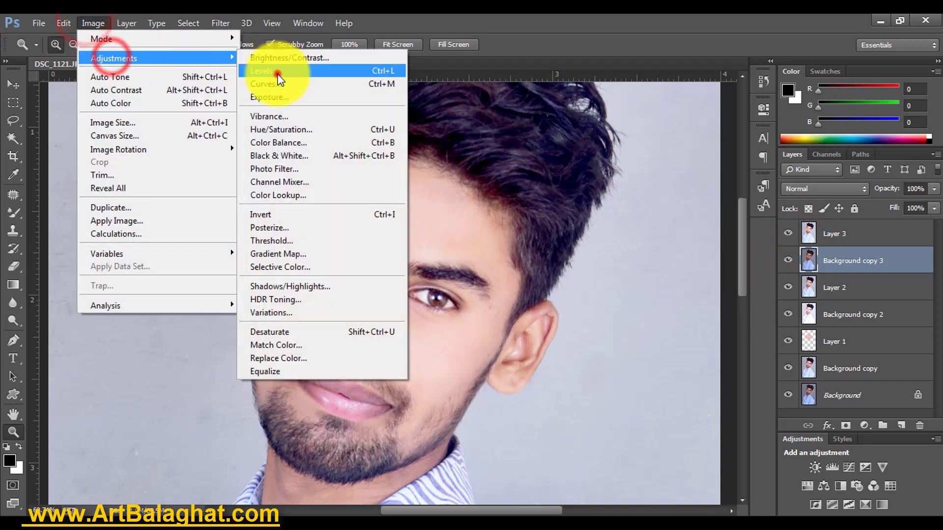
Darken Background copy 3 with Levels, setting the black input to 35 (midtones 1.07)
{"action": "left_click", "coordinate": [278, 74]}
{"action": "left_click_drag", "start_coordinate": [532, 201], "coordinate": [556, 201]}
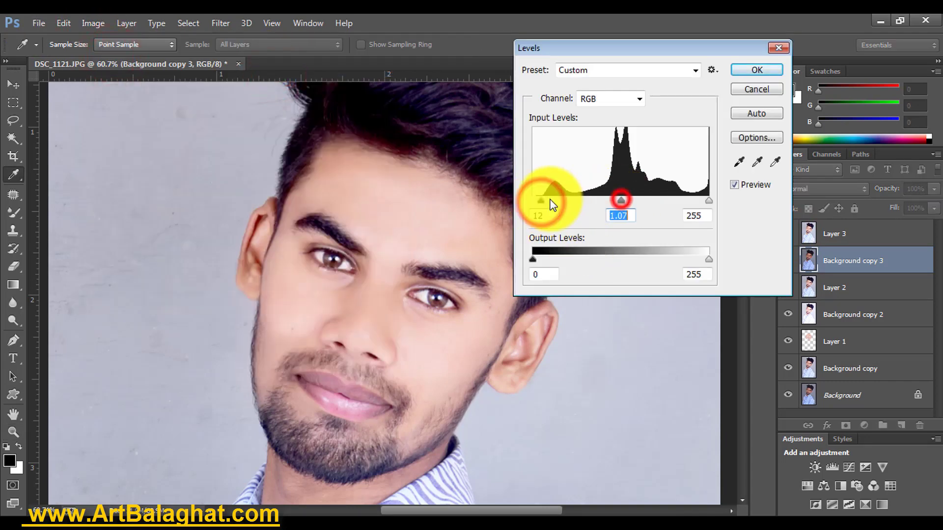
{"action": "left_click", "coordinate": [751, 71]}
Reapply the same Levels to Layer 3 and fade it to 11%
{"action": "left_click", "coordinate": [849, 239]}
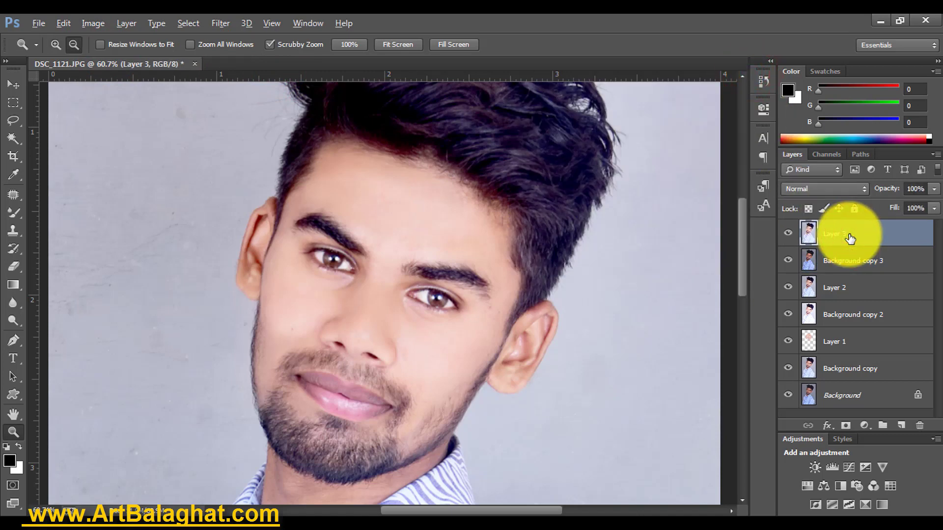
{"action": "key", "text": "ctrl+alt+l"}
{"action": "key", "text": "Return"}
{"action": "key", "text": "ctrl+shift+f"}
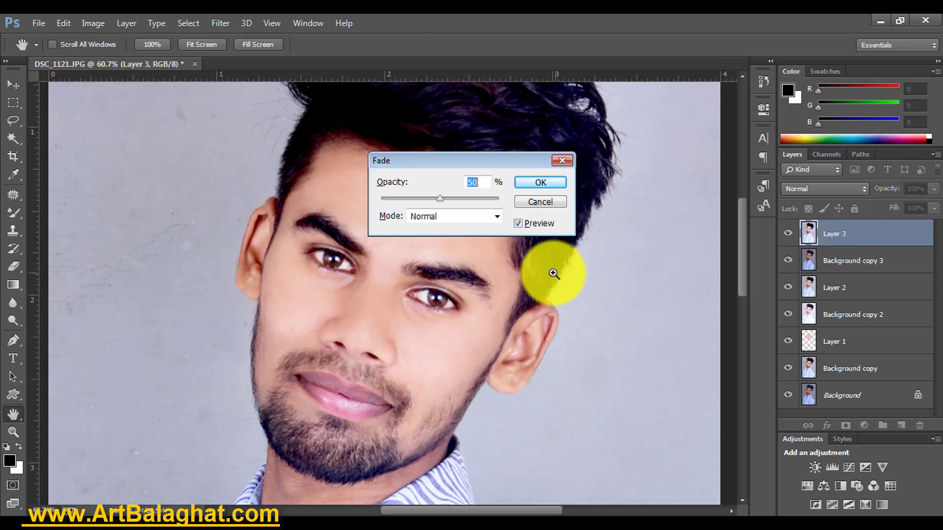
{"action": "type", "text": "020"}
{"action": "left_click", "coordinate": [393, 198]}
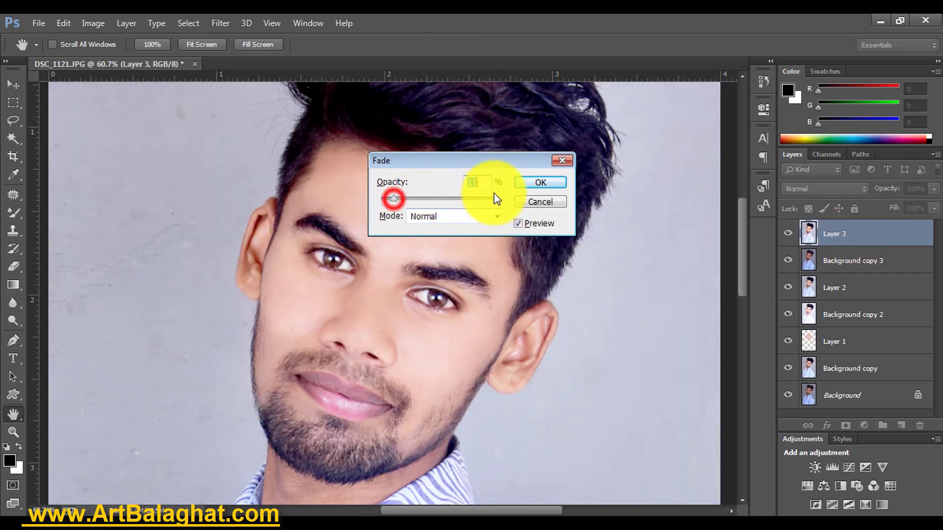
{"action": "left_click", "coordinate": [533, 181]}
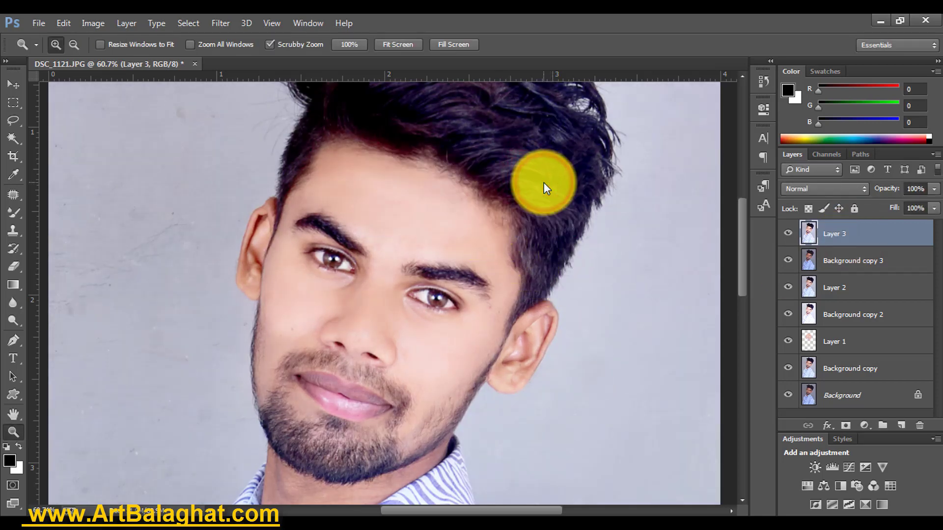